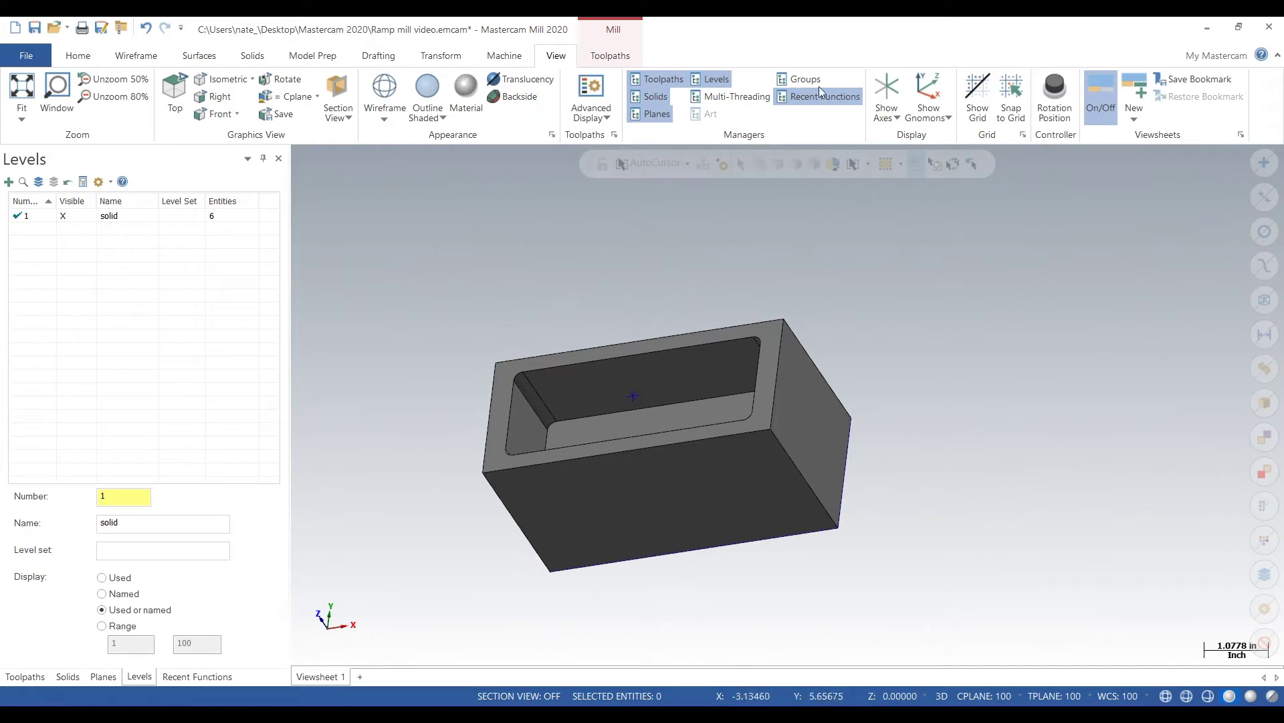
# Turn on the display of the coordinate axes and gnomons around the part
pyautogui.click(887, 88)
pyautogui.click(929, 83)
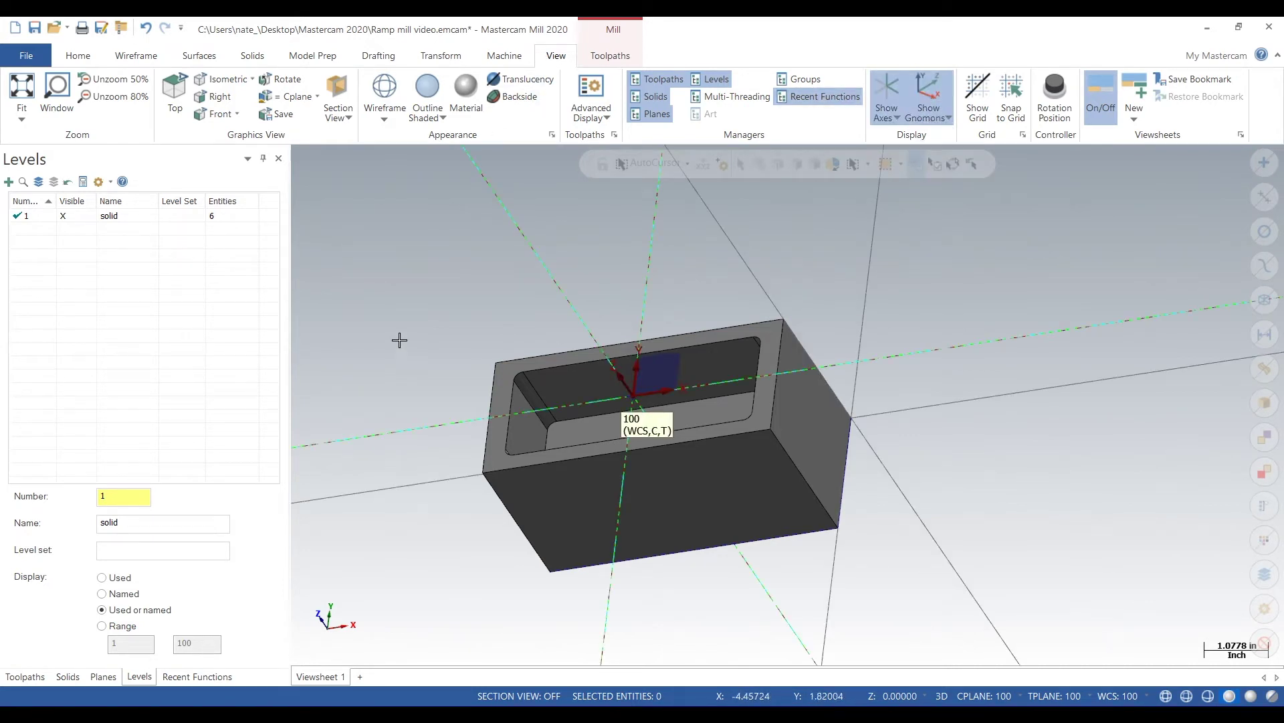
# Select the whole block and create curves on all of its edges
pyautogui.moveTo(436, 294); pyautogui.dragTo(875, 588)
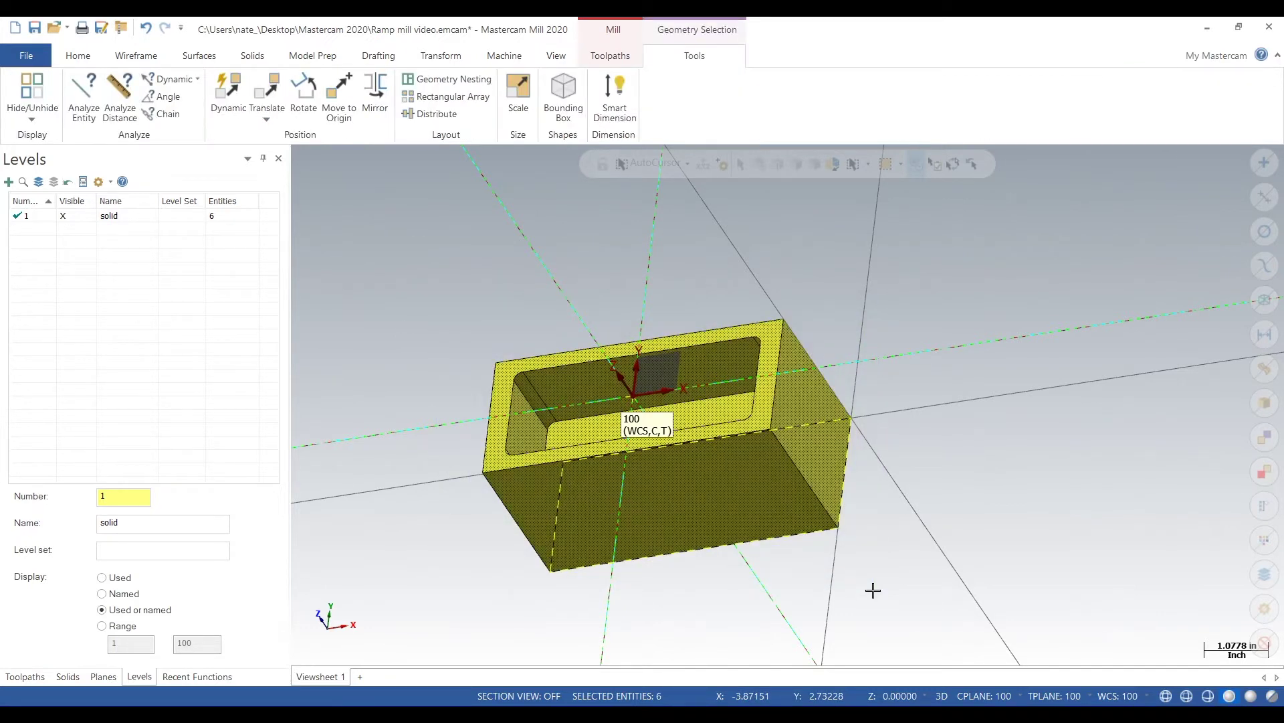
pyautogui.click(136, 55)
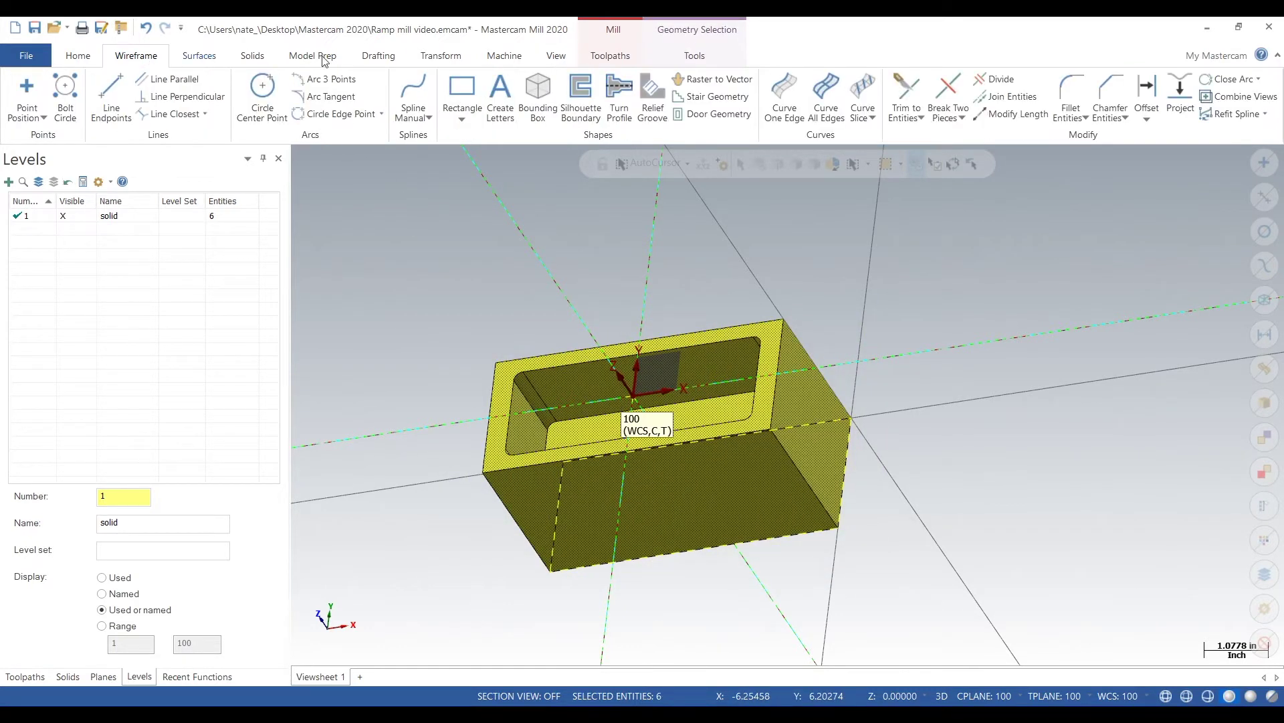
pyautogui.click(825, 94)
pyautogui.press('Return')
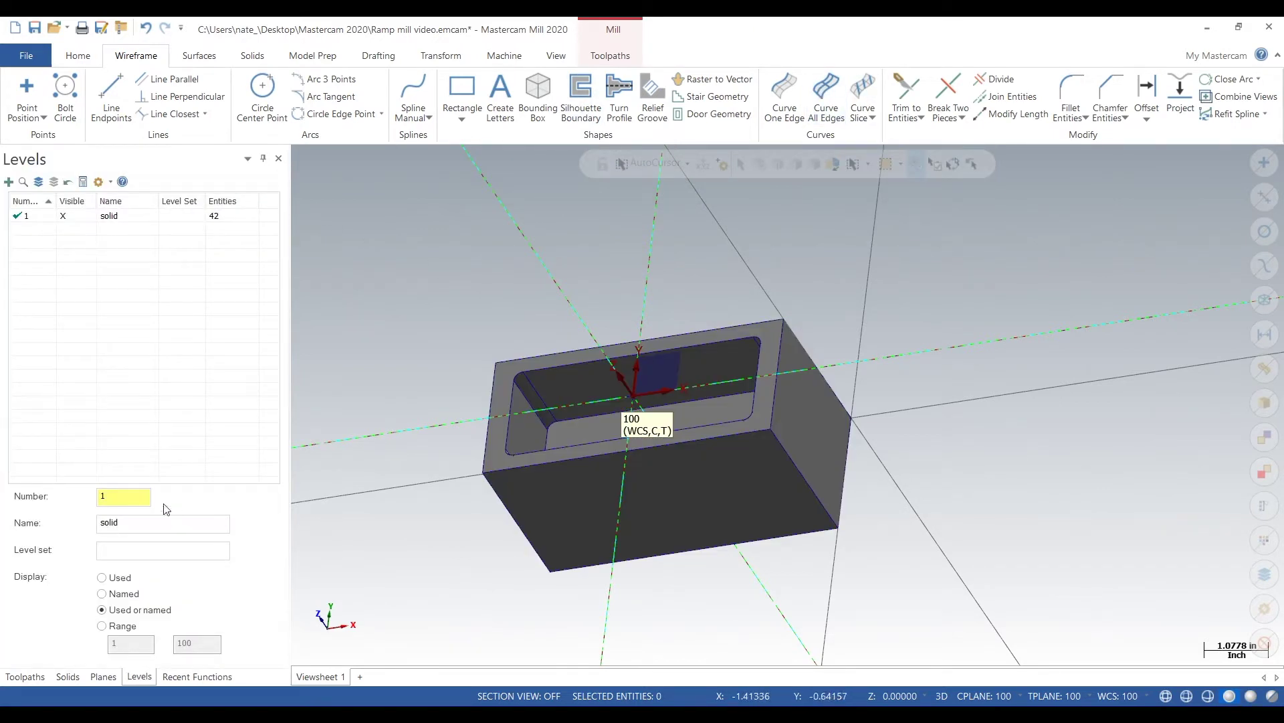
# Create level 2 named wireframe, and hide it with the solid level set active again
pyautogui.click(145, 496)
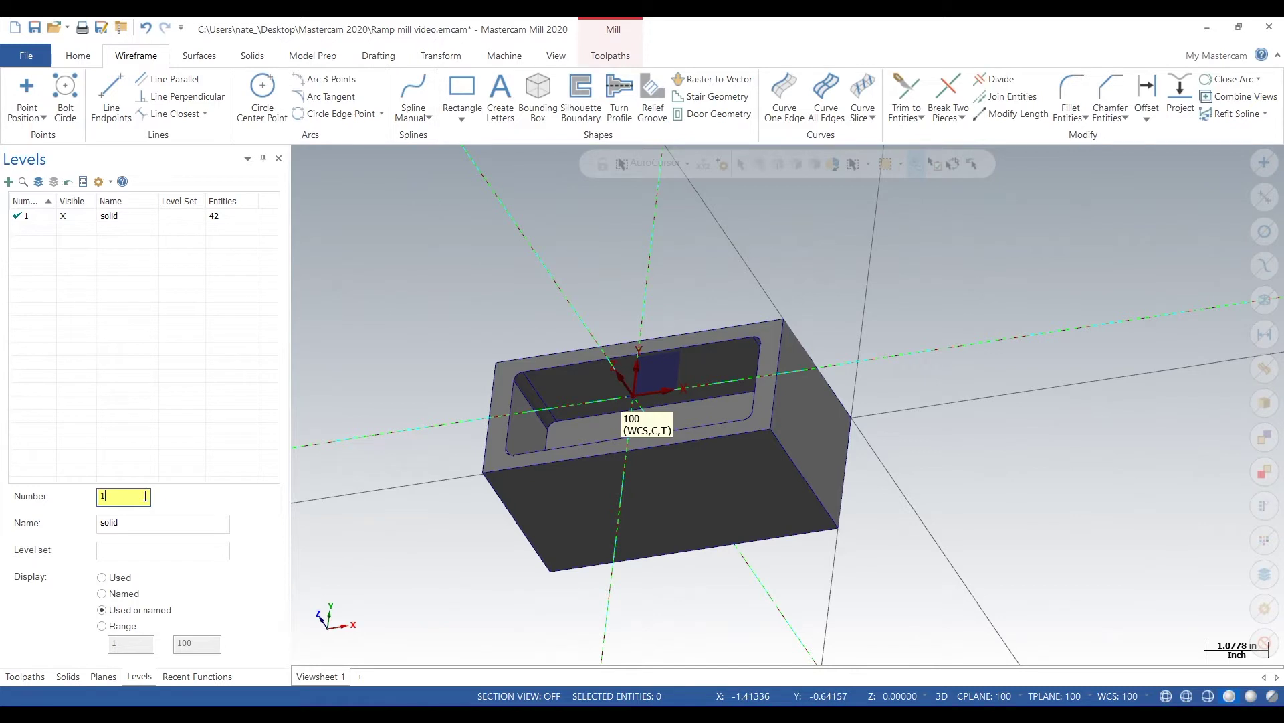
pyautogui.click(102, 677)
pyautogui.click(139, 675)
pyautogui.press('Tab')
pyautogui.write('wi')
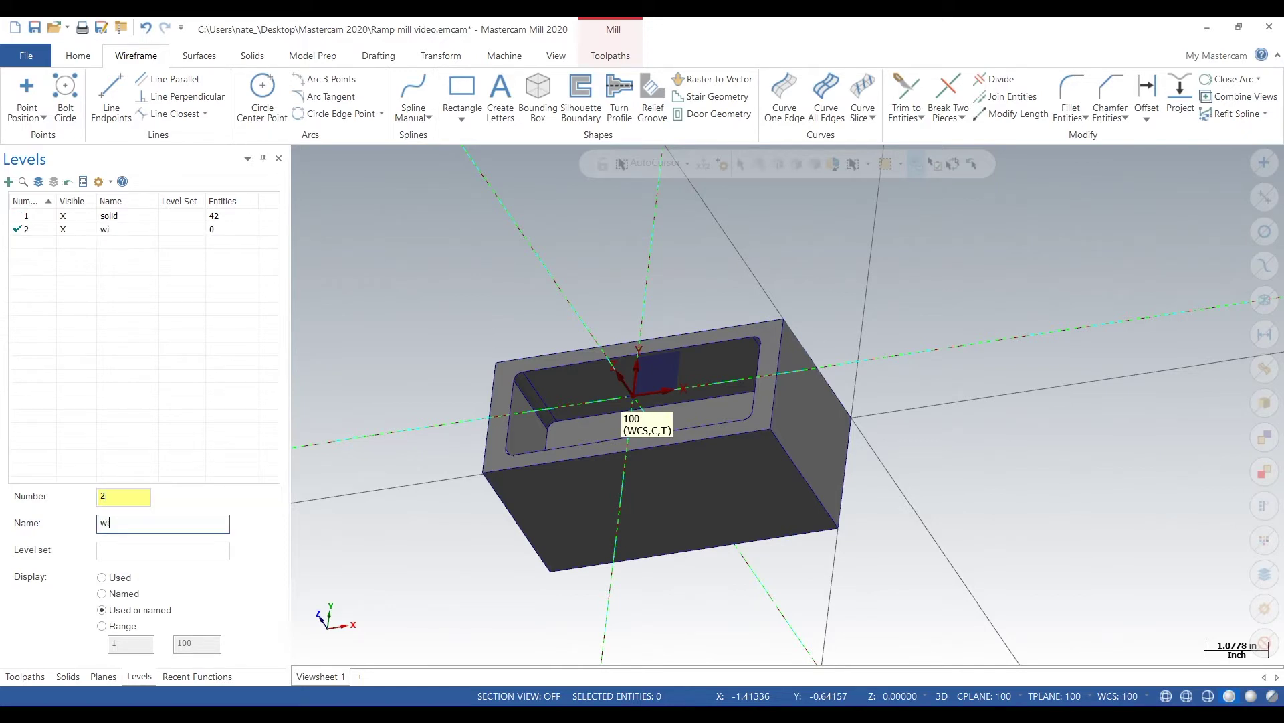
pyautogui.write('reframe')
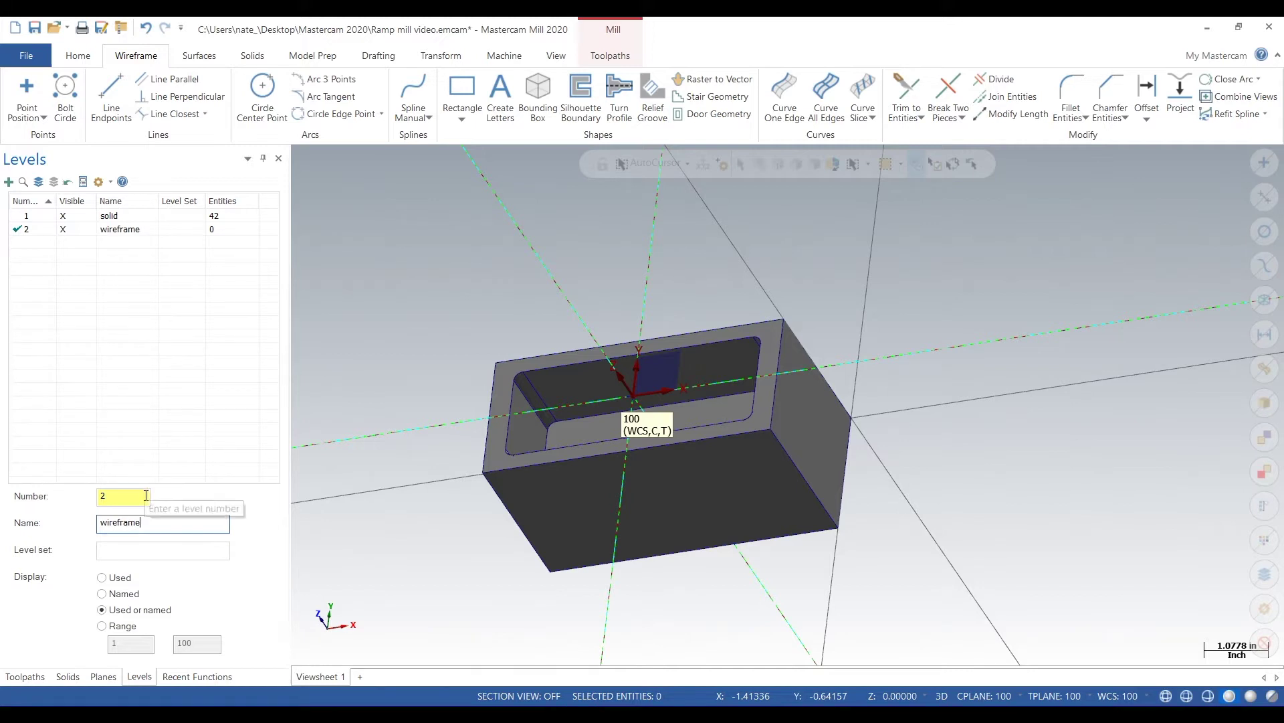
pyautogui.press('Return')
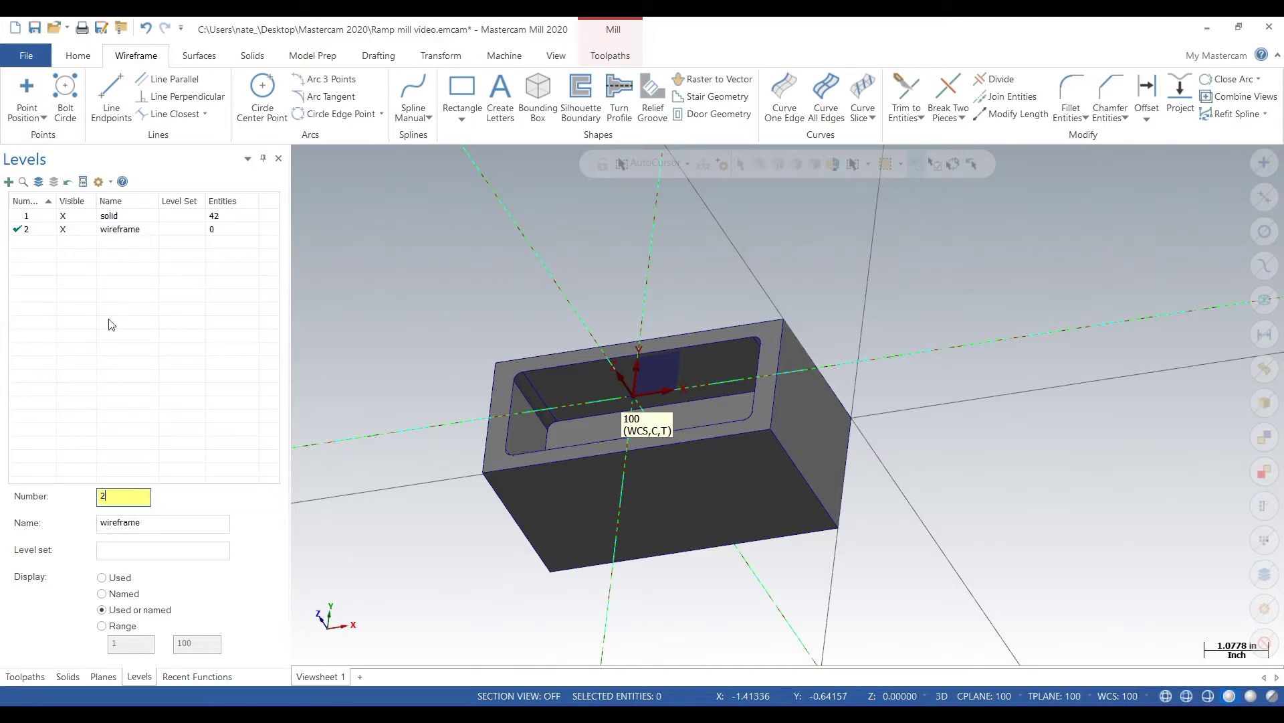
pyautogui.click(53, 217)
pyautogui.click(67, 229)
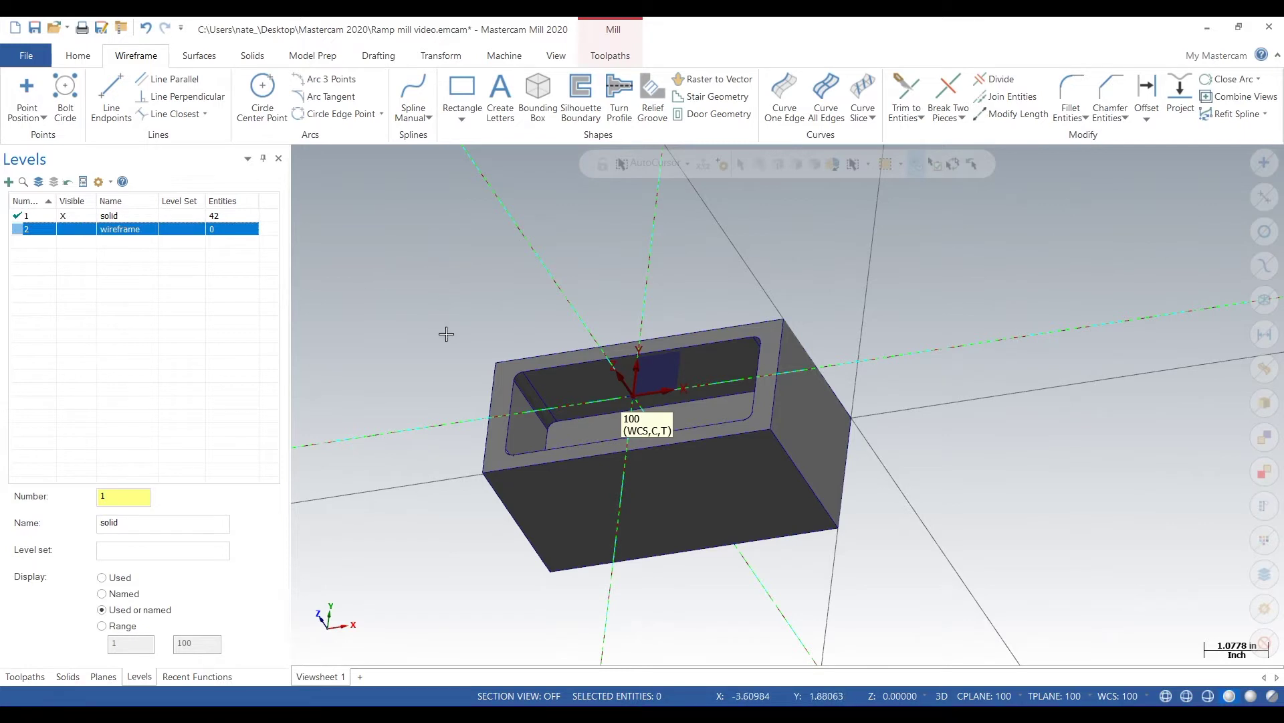
# Select all wireframe entities on the solid level and move them to level 2, wireframe, instead of the active level
pyautogui.click(1265, 300)
pyautogui.rightClick(936, 301)
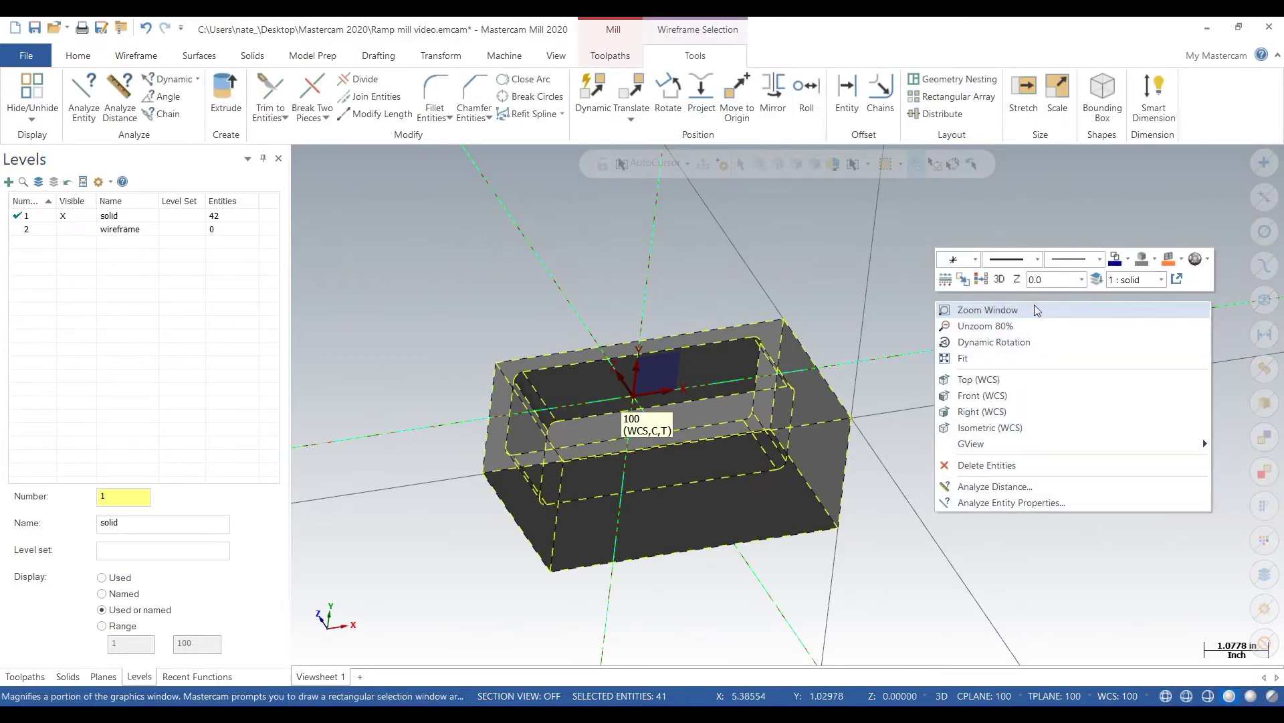
pyautogui.click(1096, 281)
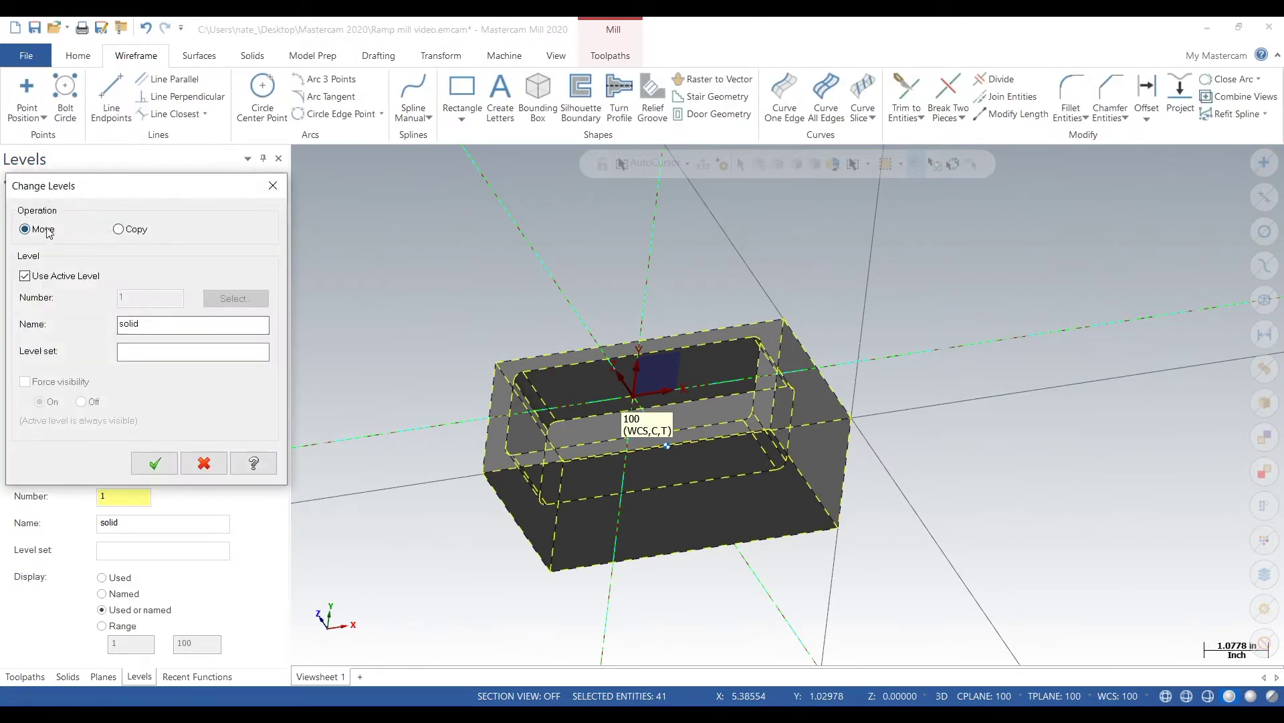
pyautogui.click(25, 275)
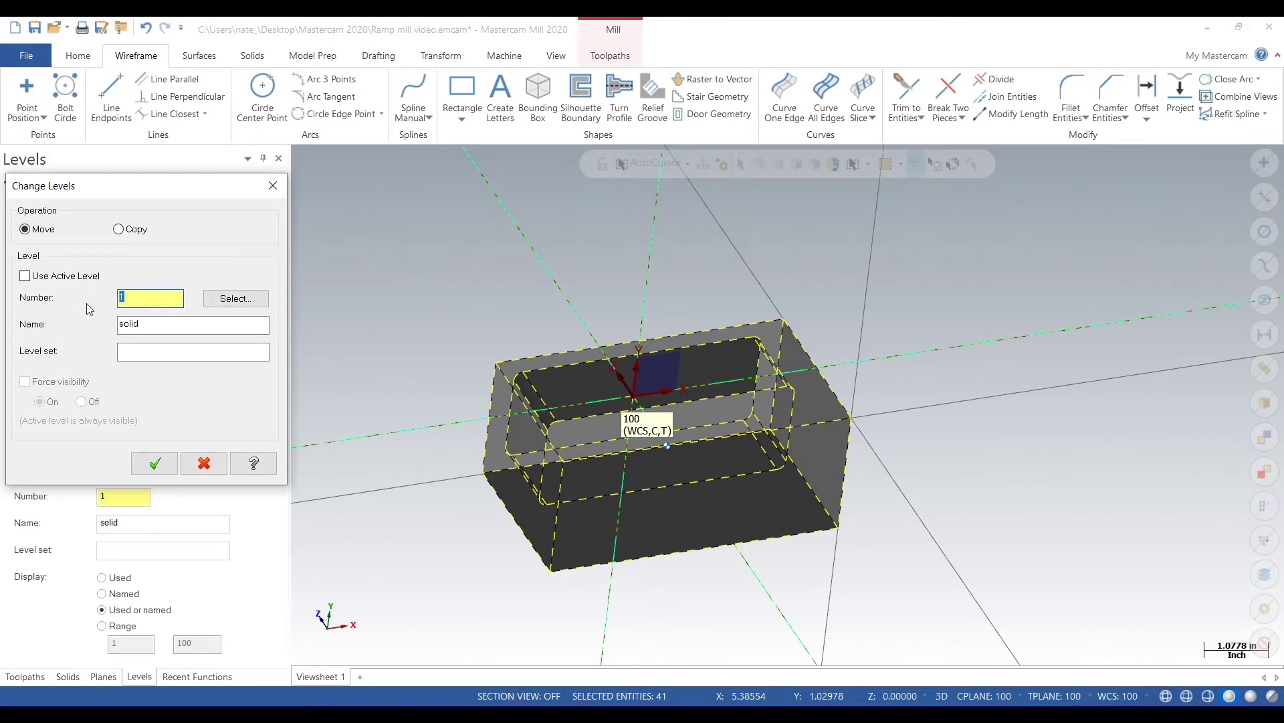
pyautogui.write('2')
pyautogui.doubleClick(144, 323)
pyautogui.write('wireframe')
pyautogui.click(163, 462)
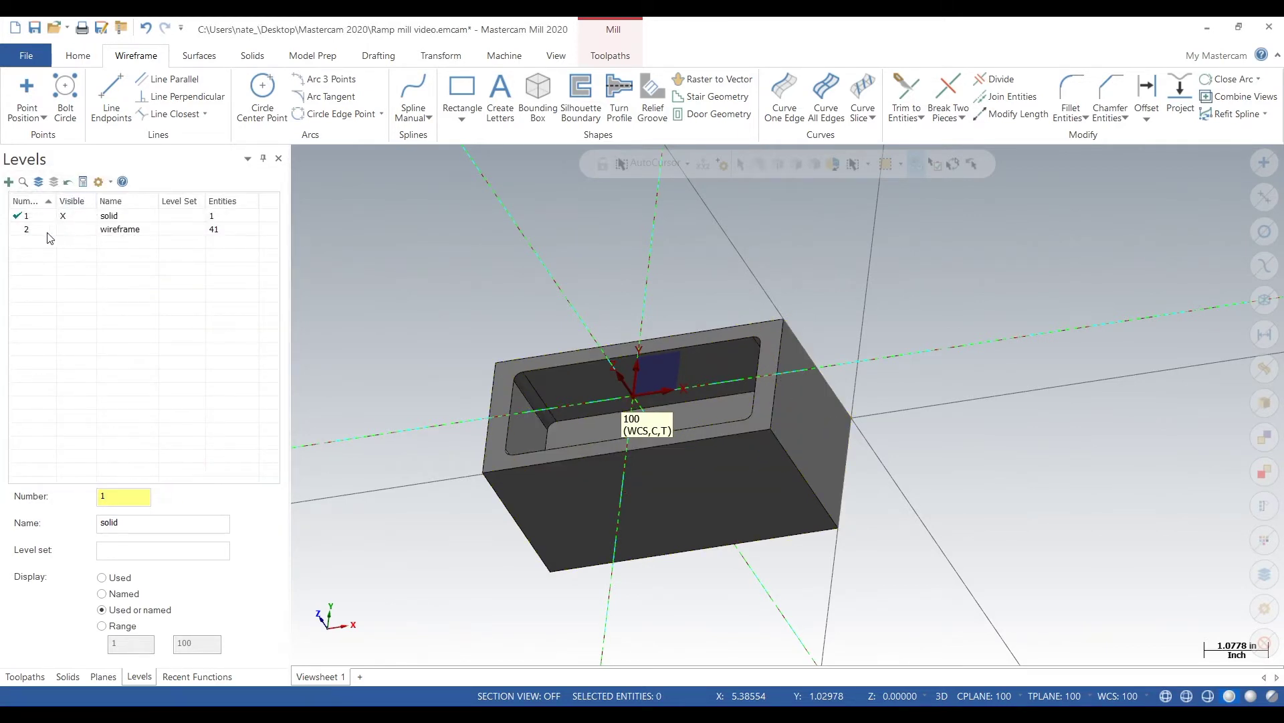
# Show the wireframe level by itself to check its curves, and return to the solid level with wireframe hidden
pyautogui.click(74, 231)
pyautogui.click(74, 215)
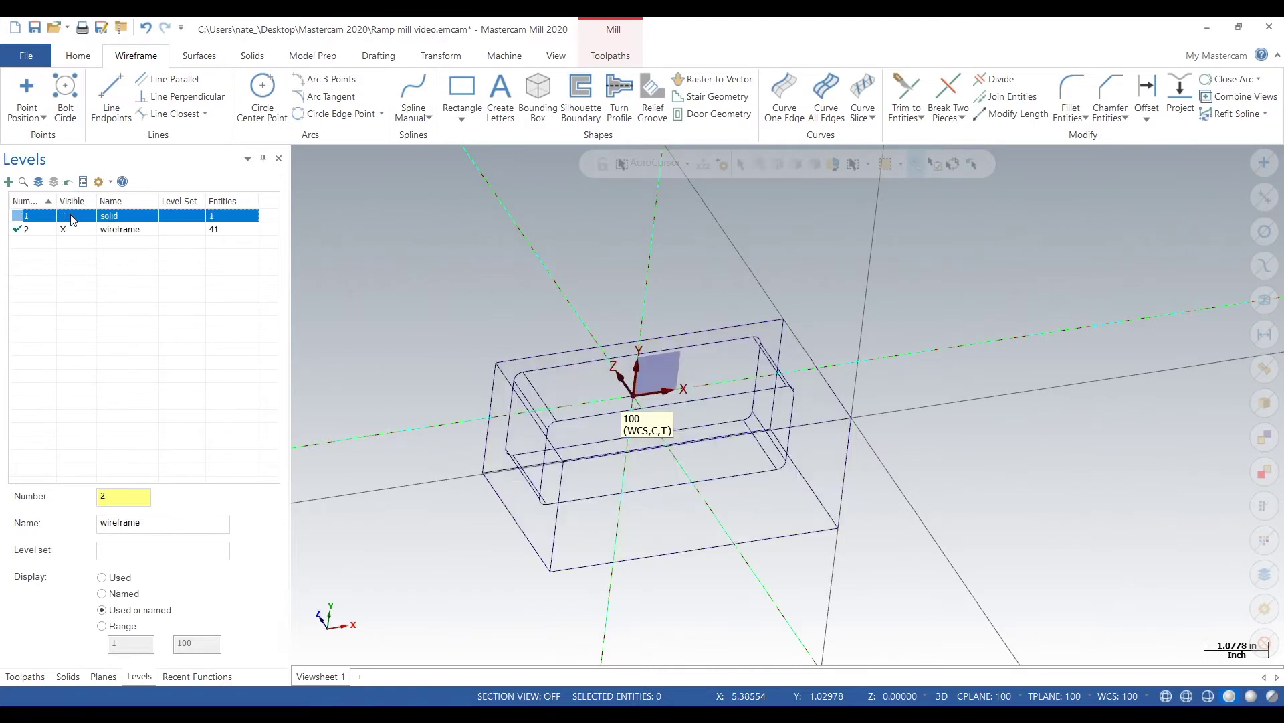
pyautogui.click(49, 217)
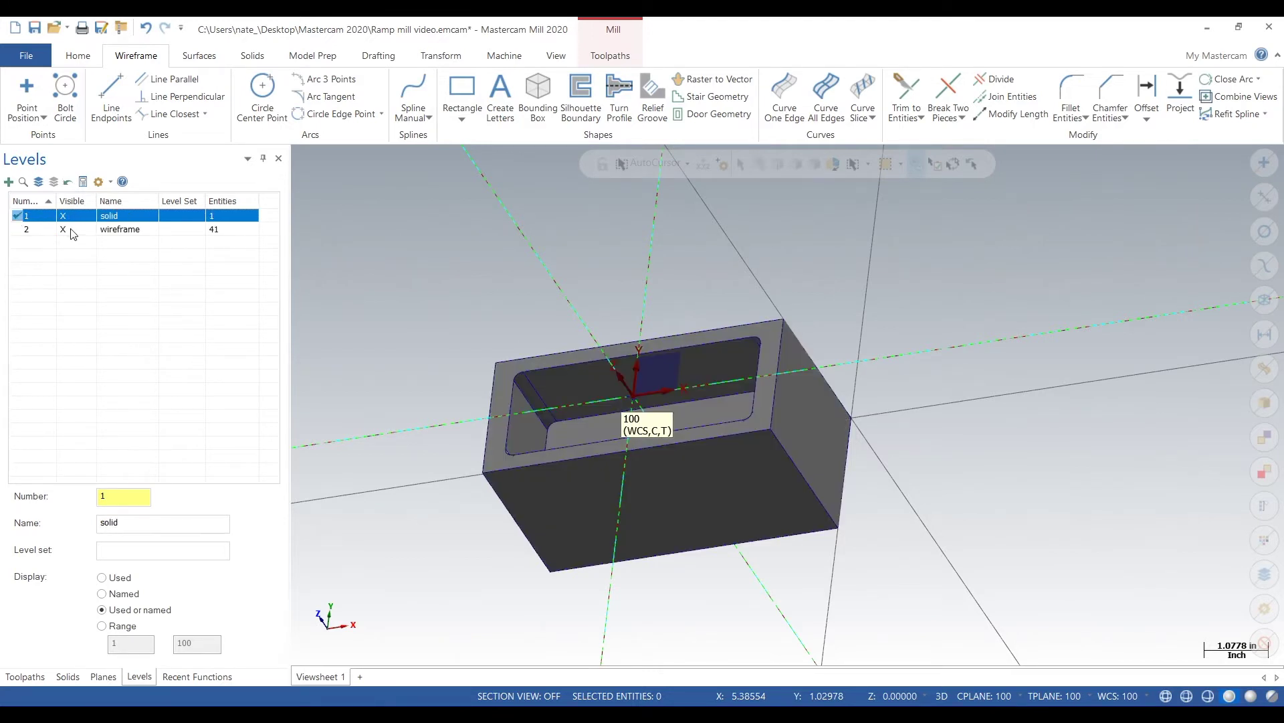
# Create level 3 named Profile, and hide it with the solid level set active again
pyautogui.click(134, 496)
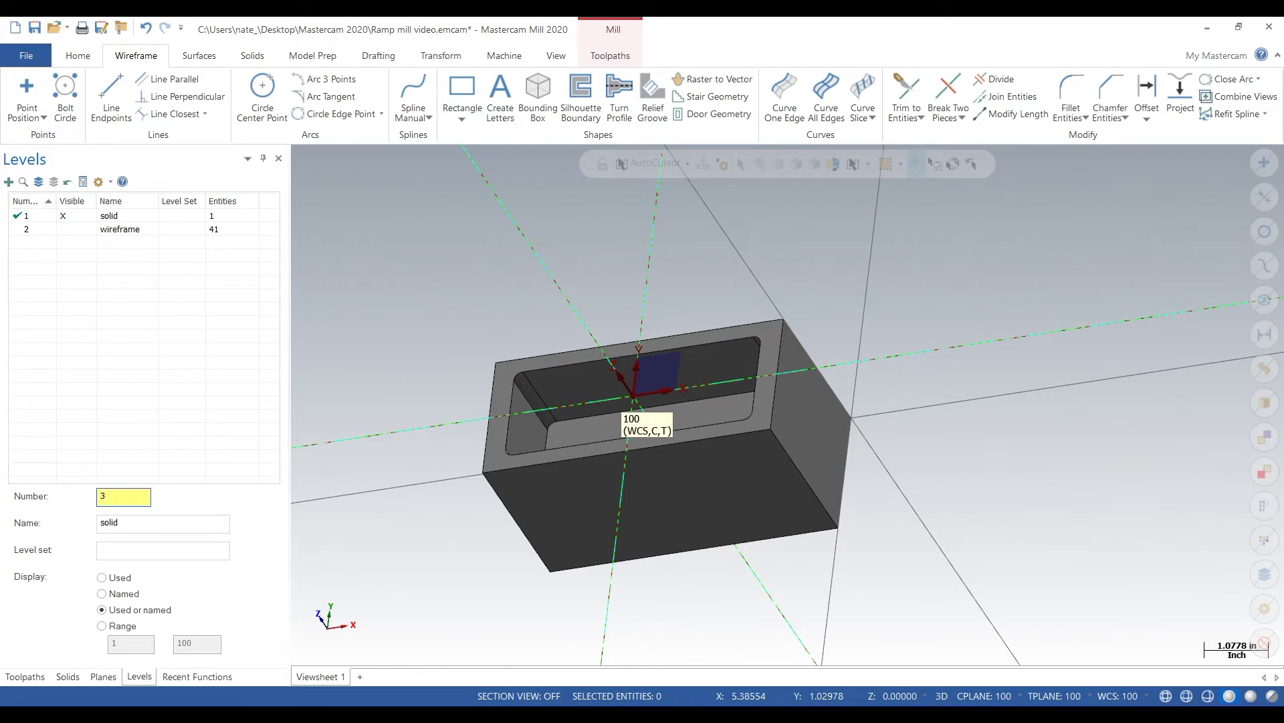
pyautogui.press('Tab')
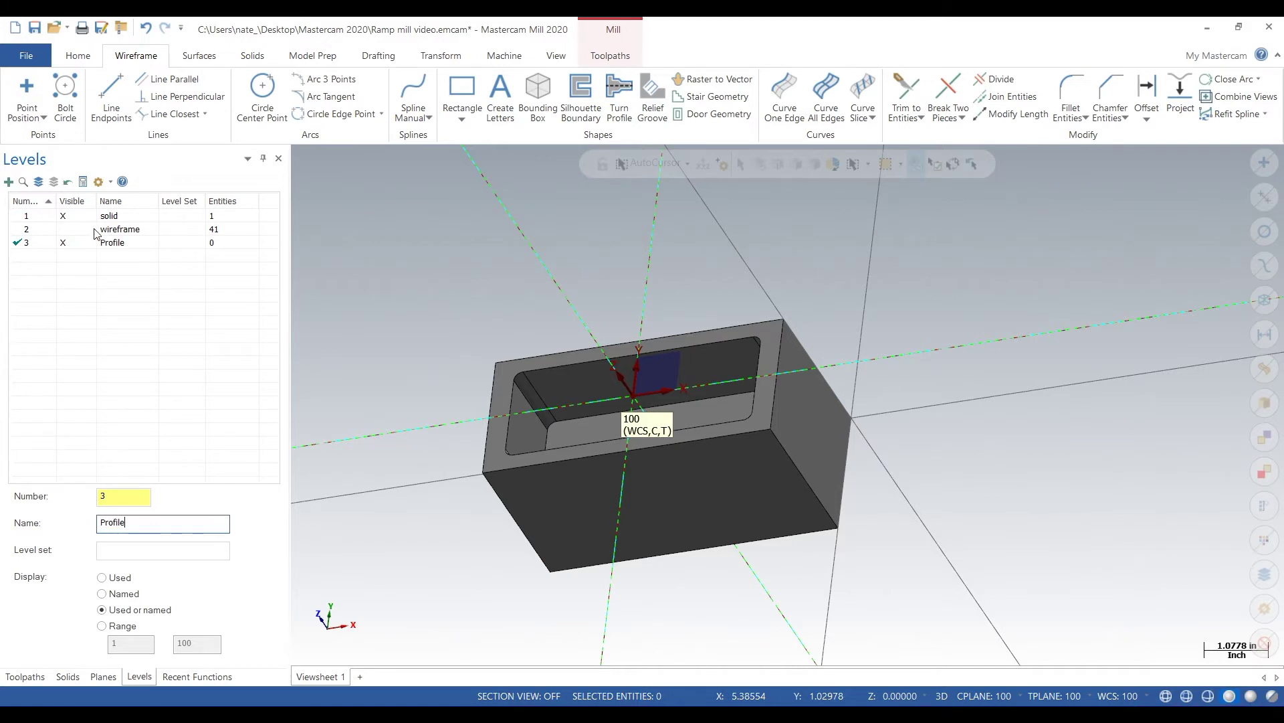
pyautogui.click(48, 217)
pyautogui.click(64, 243)
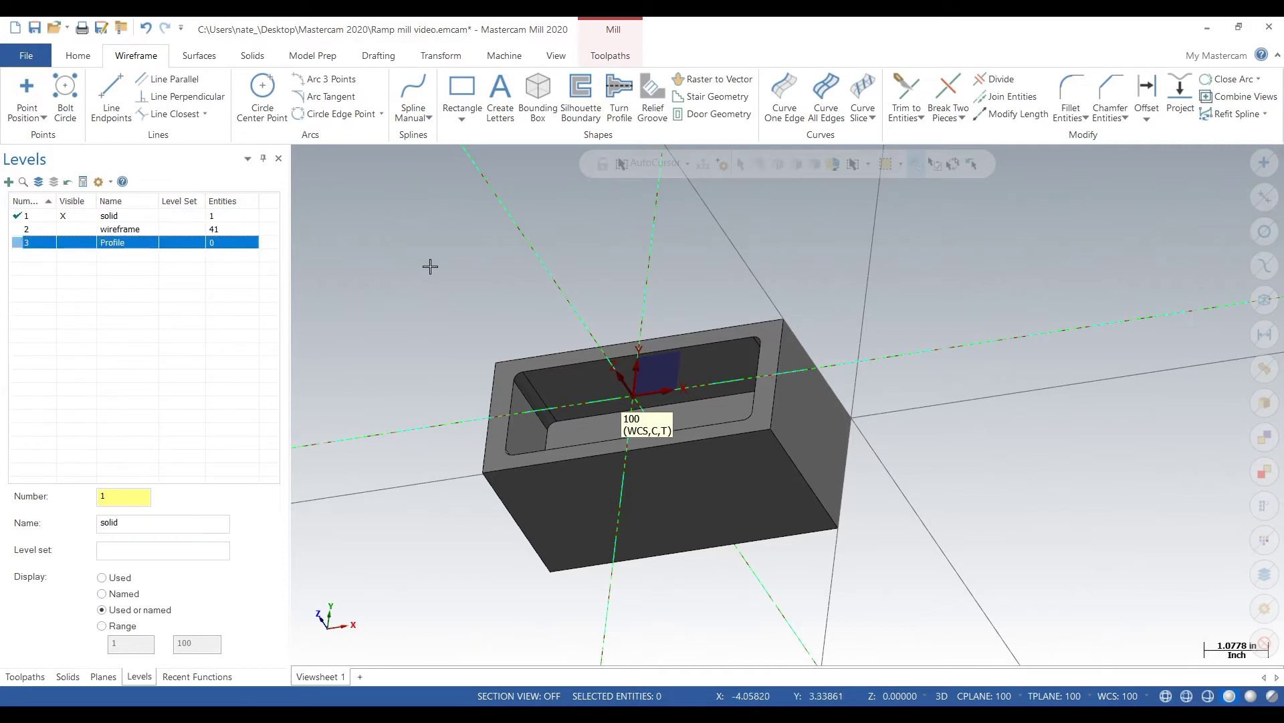
# Create a silhouette boundary of the solid block with 0.001 tolerances and arc fit enabled
pyautogui.moveTo(430, 266); pyautogui.dragTo(843, 554)
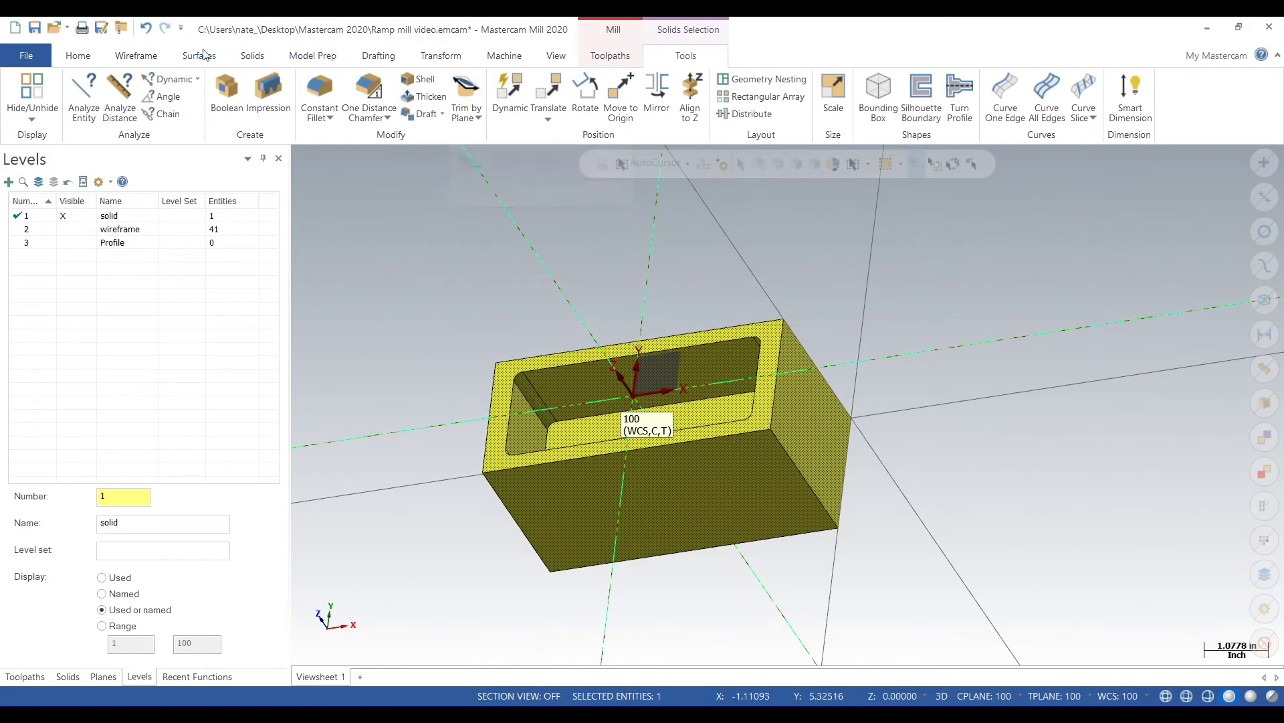
pyautogui.click(138, 57)
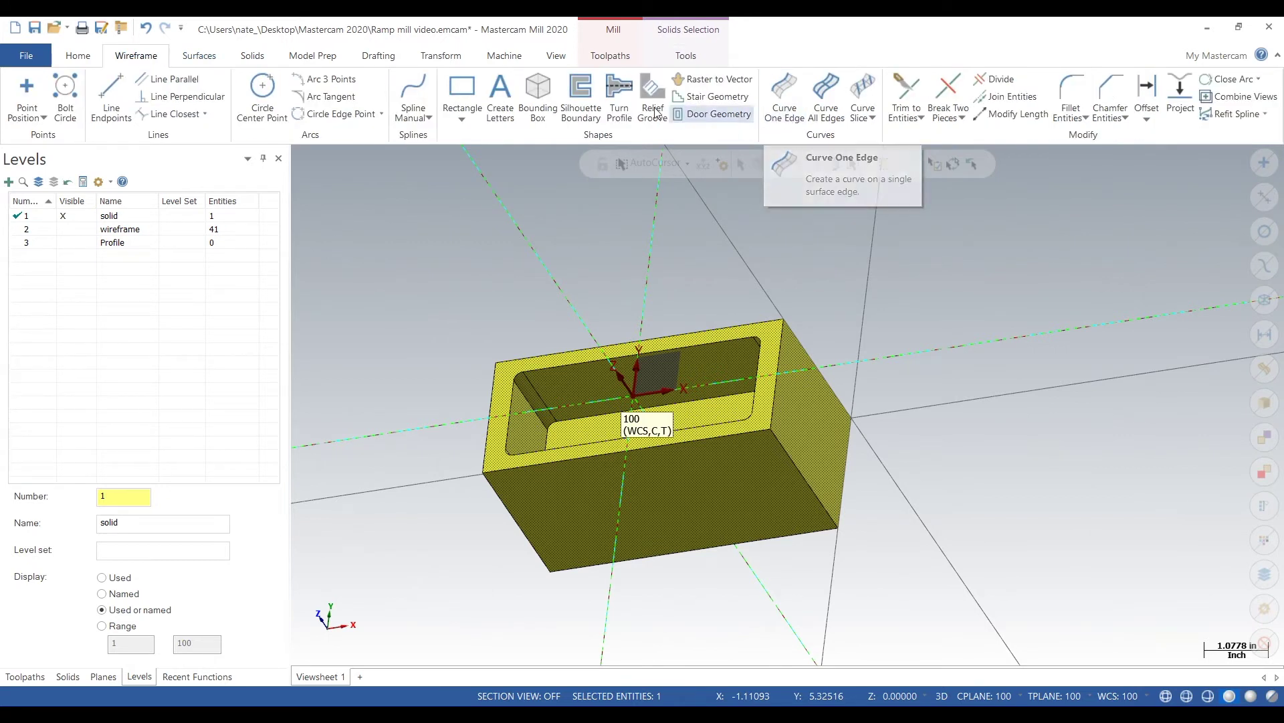
pyautogui.click(579, 105)
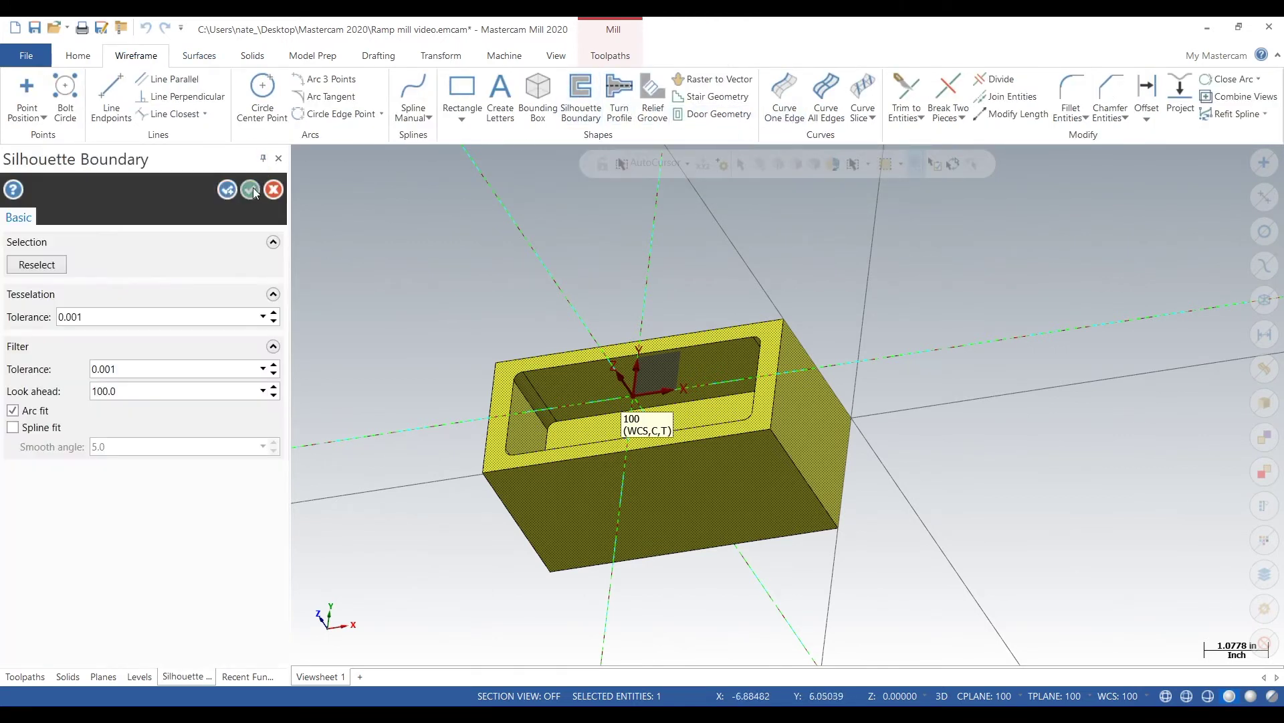
pyautogui.click(251, 190)
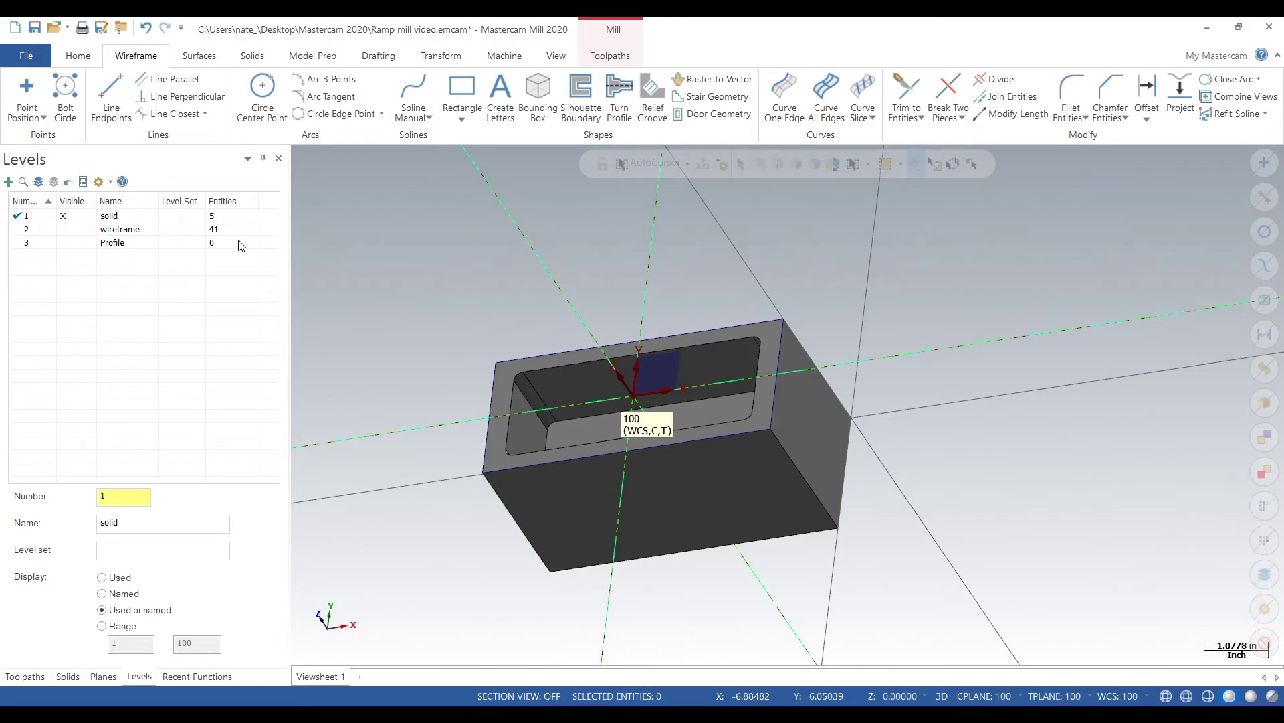
# Select the silhouette boundary lines and move them to level 3, Profile
pyautogui.click(1261, 301)
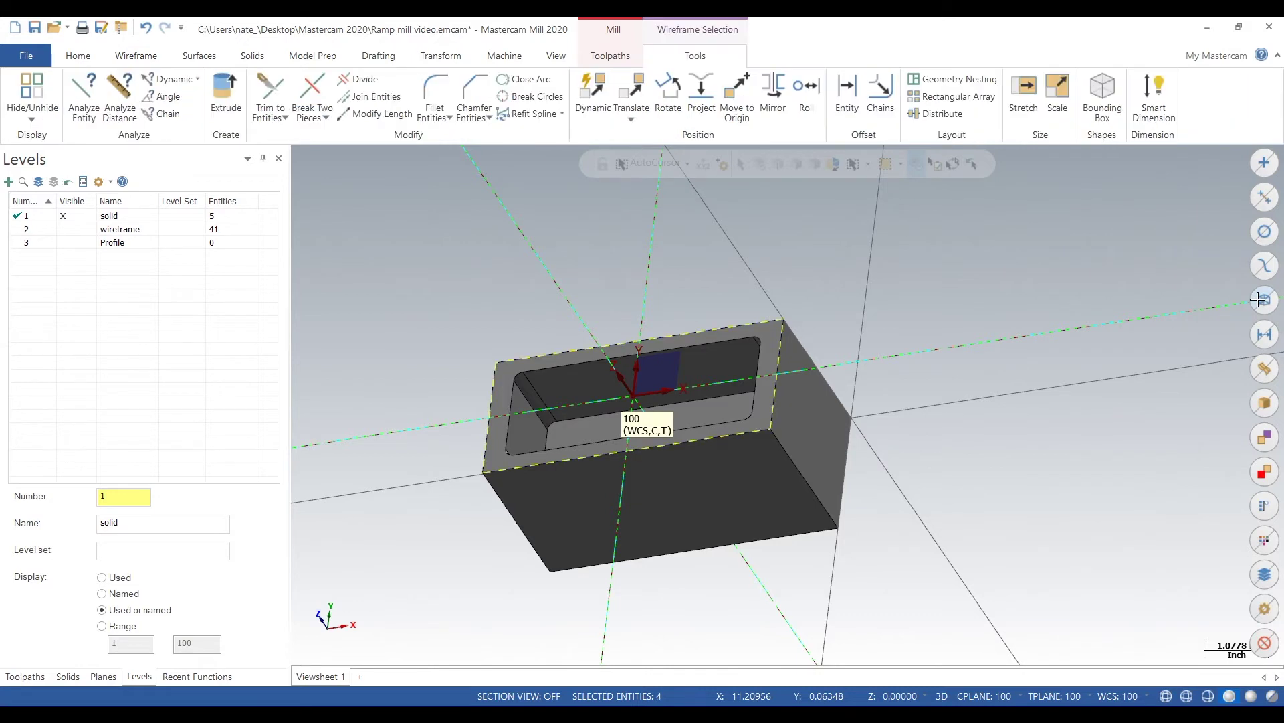
pyautogui.rightClick(824, 267)
pyautogui.click(985, 243)
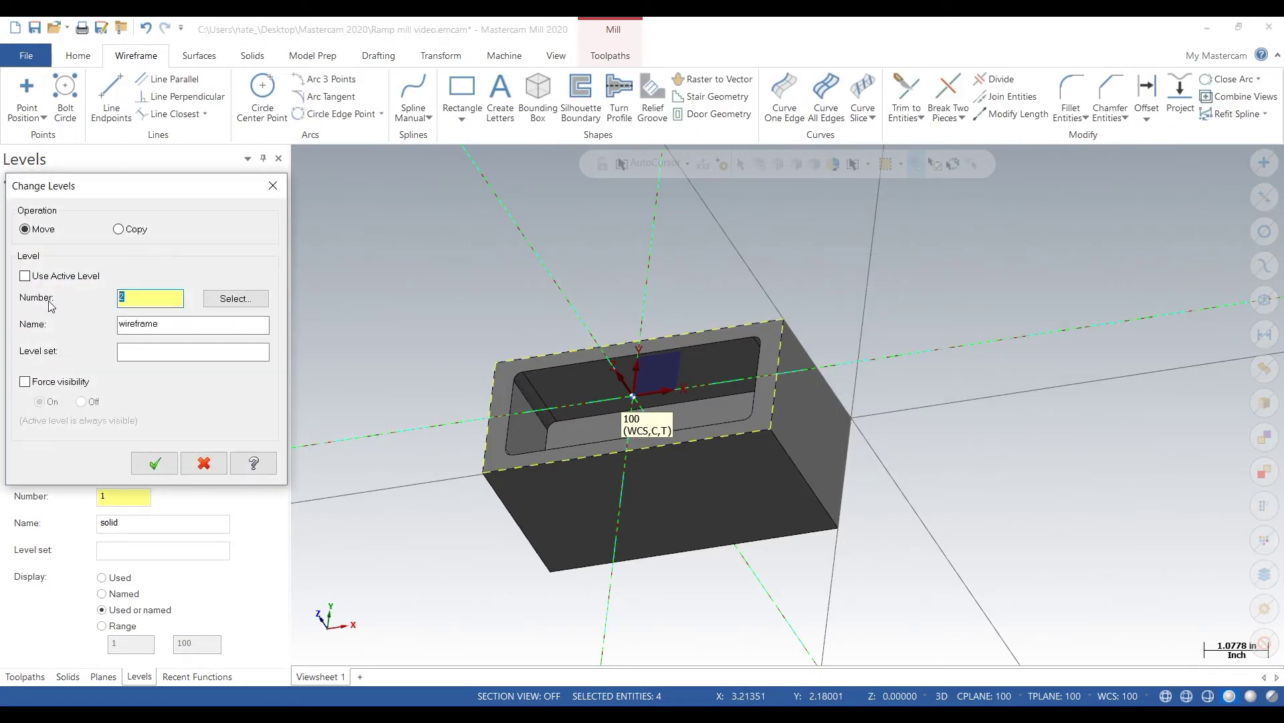
pyautogui.doubleClick(181, 324)
pyautogui.write('Profile')
pyautogui.click(155, 463)
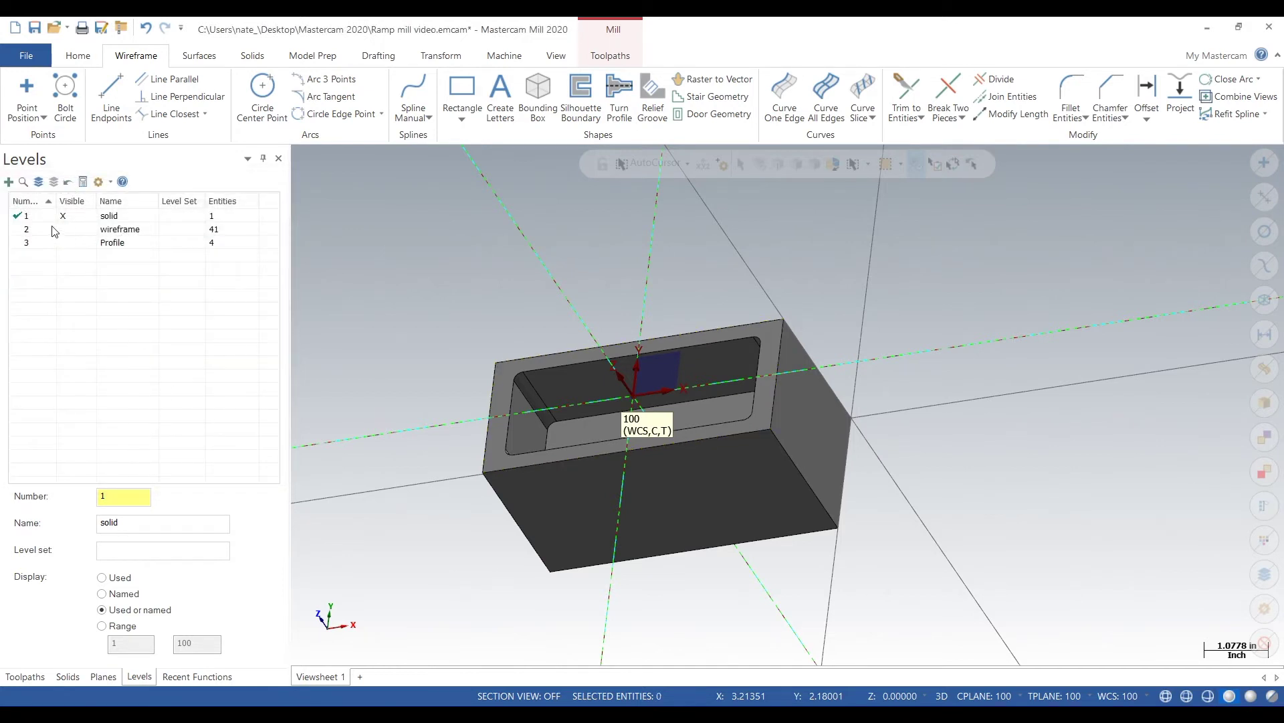
# Show the Profile level by itself to check the outline, and return to the solid level with Profile hidden
pyautogui.click(55, 248)
pyautogui.click(75, 216)
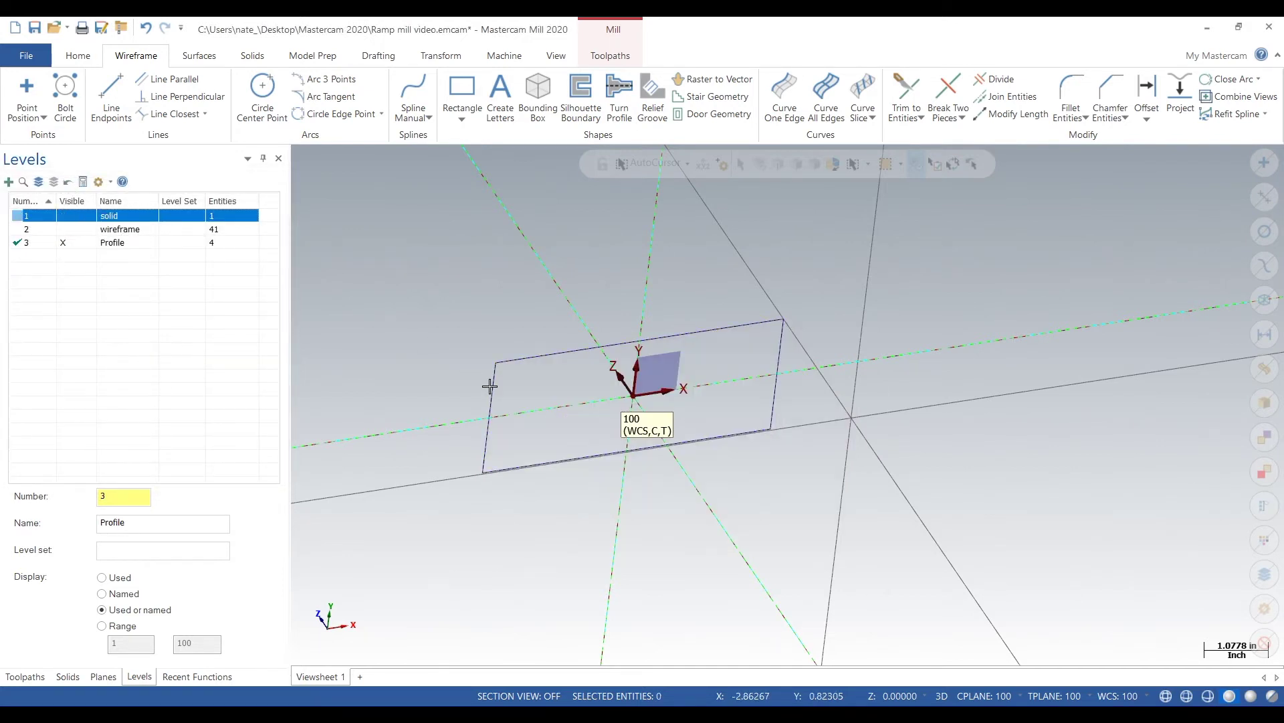
pyautogui.moveTo(494, 382); pyautogui.dragTo(456, 355, button='middle')
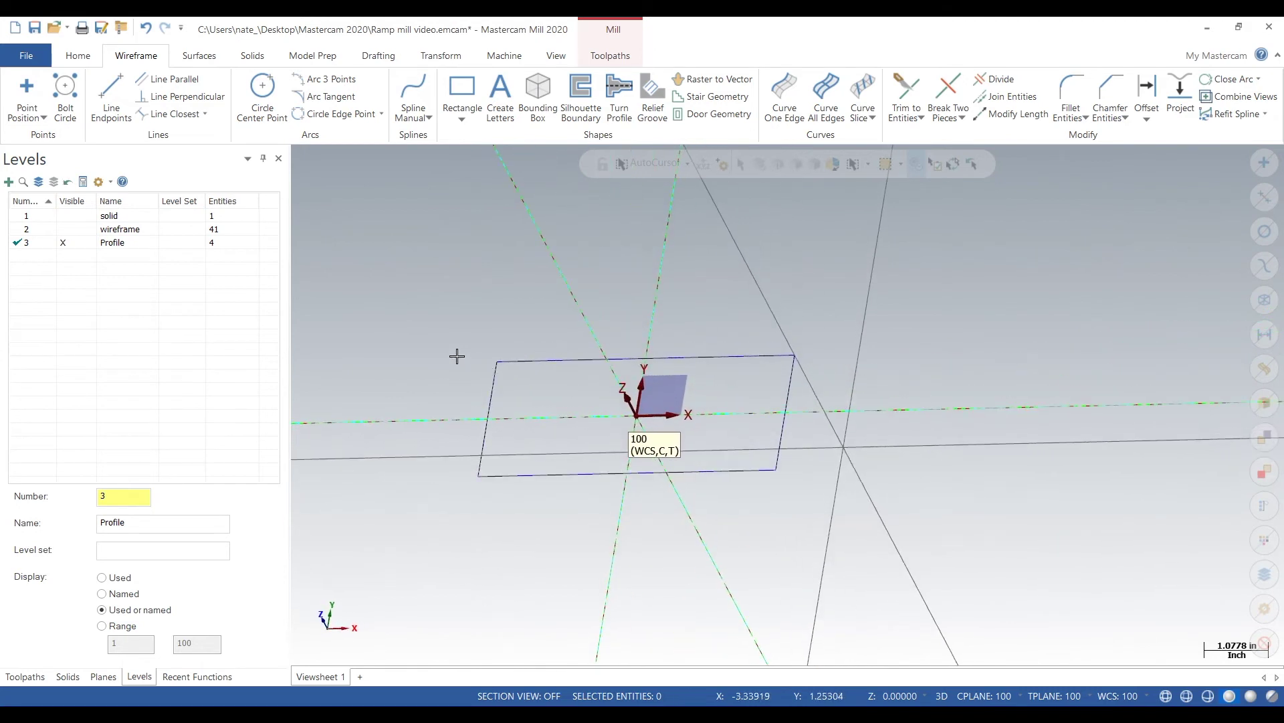
pyautogui.click(48, 217)
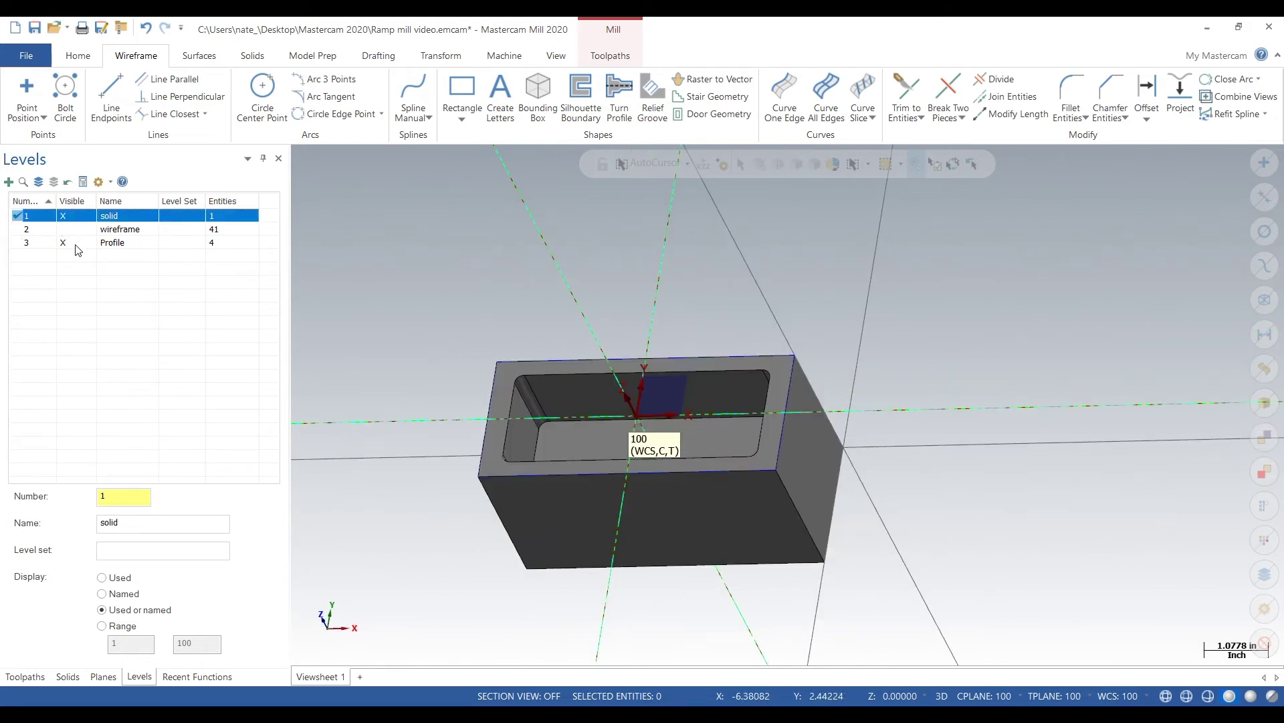
pyautogui.click(75, 244)
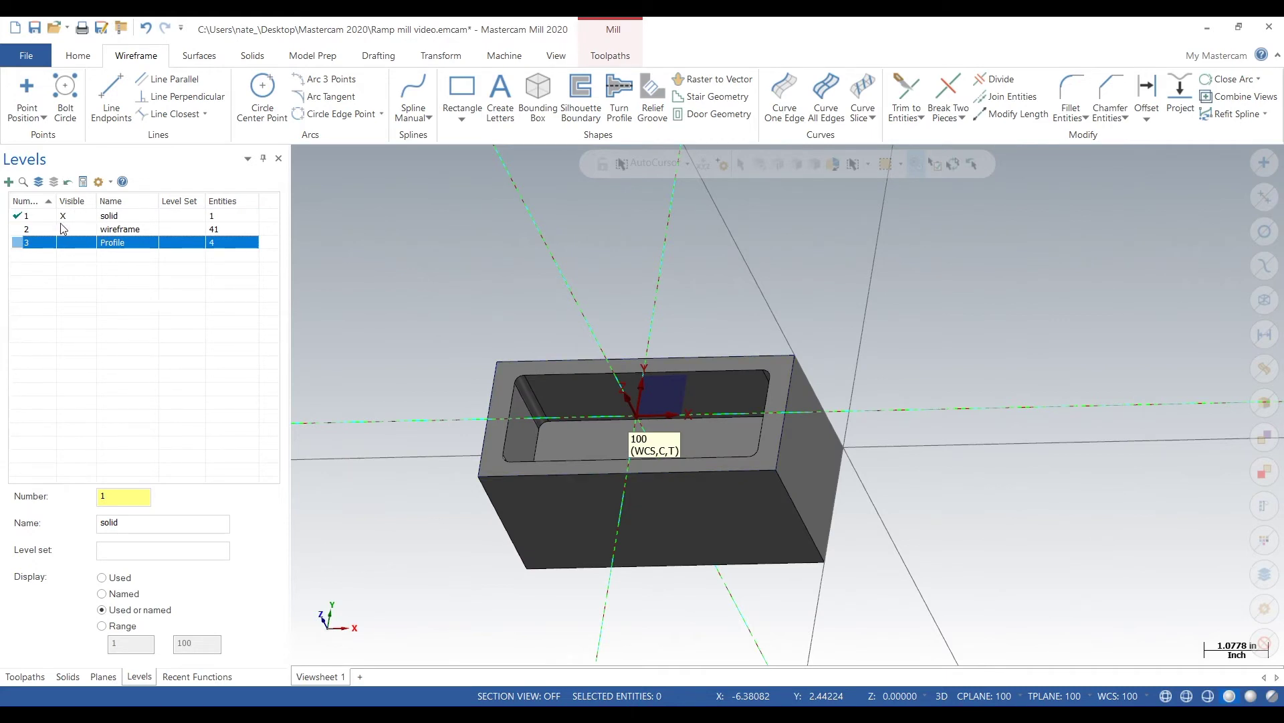
# Create level 4 named inner pocket
pyautogui.click(129, 497)
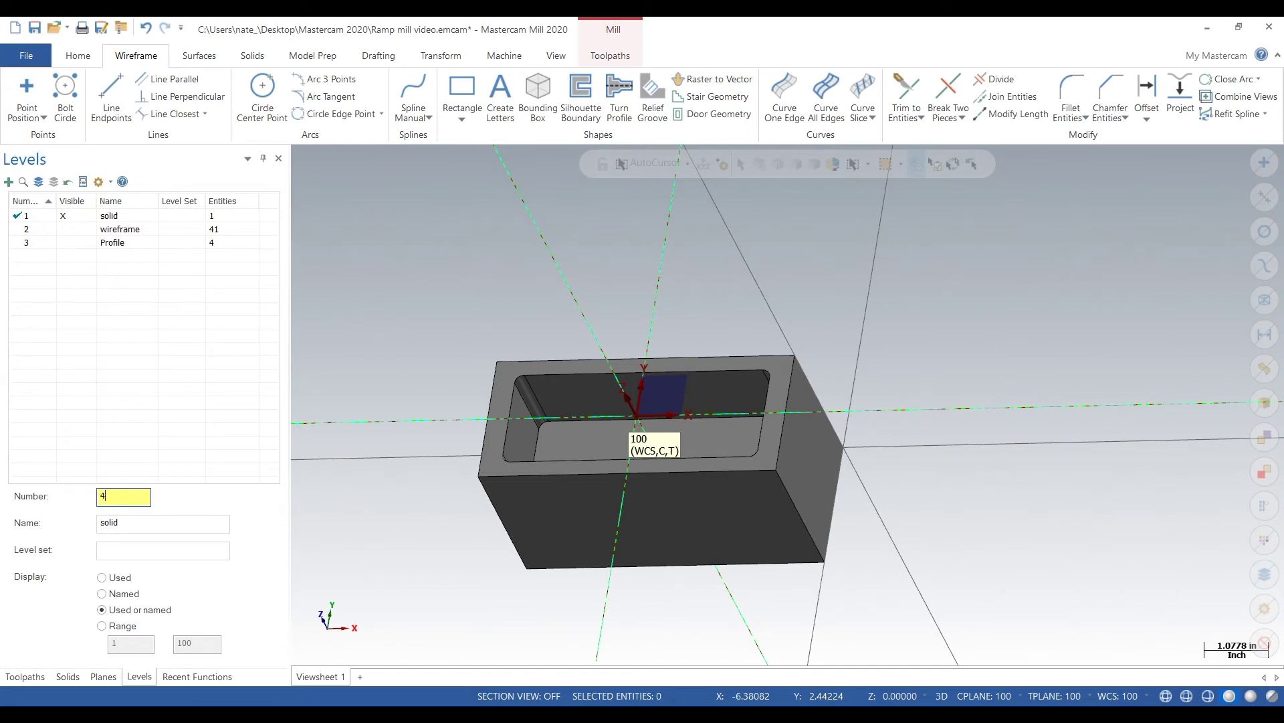
pyautogui.press('Return')
pyautogui.write('inner pocket')
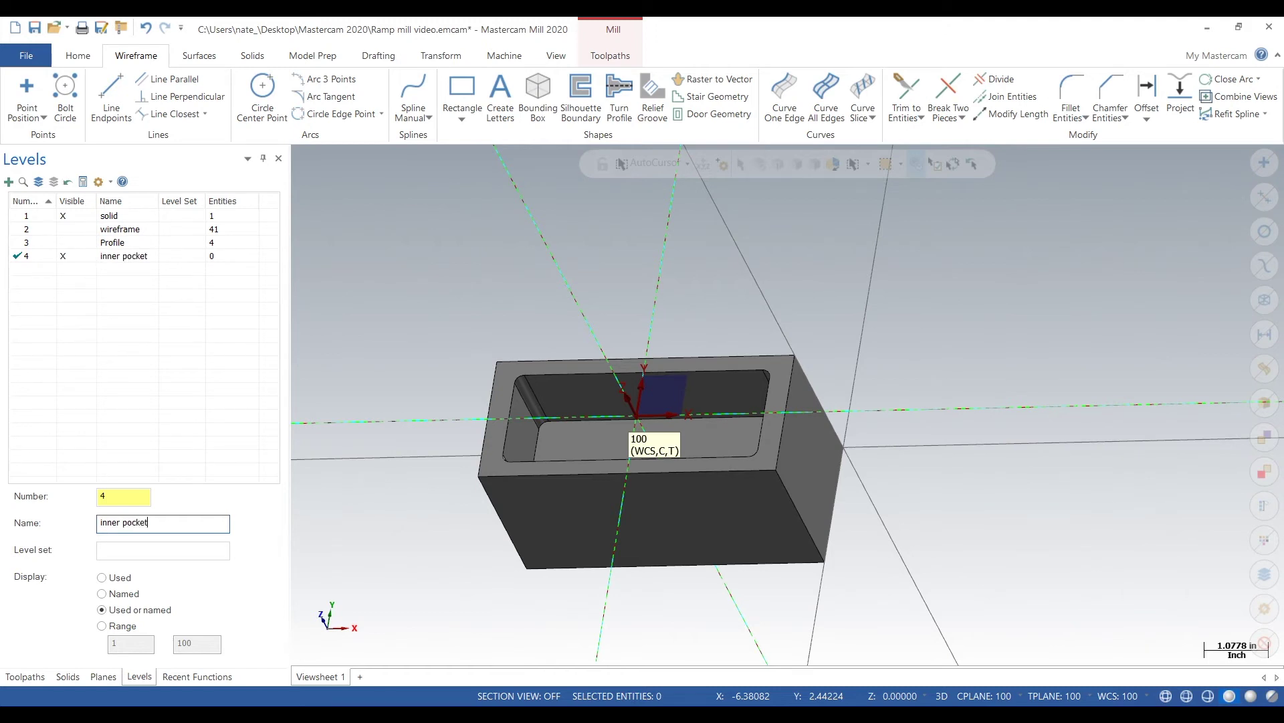
pyautogui.click(129, 499)
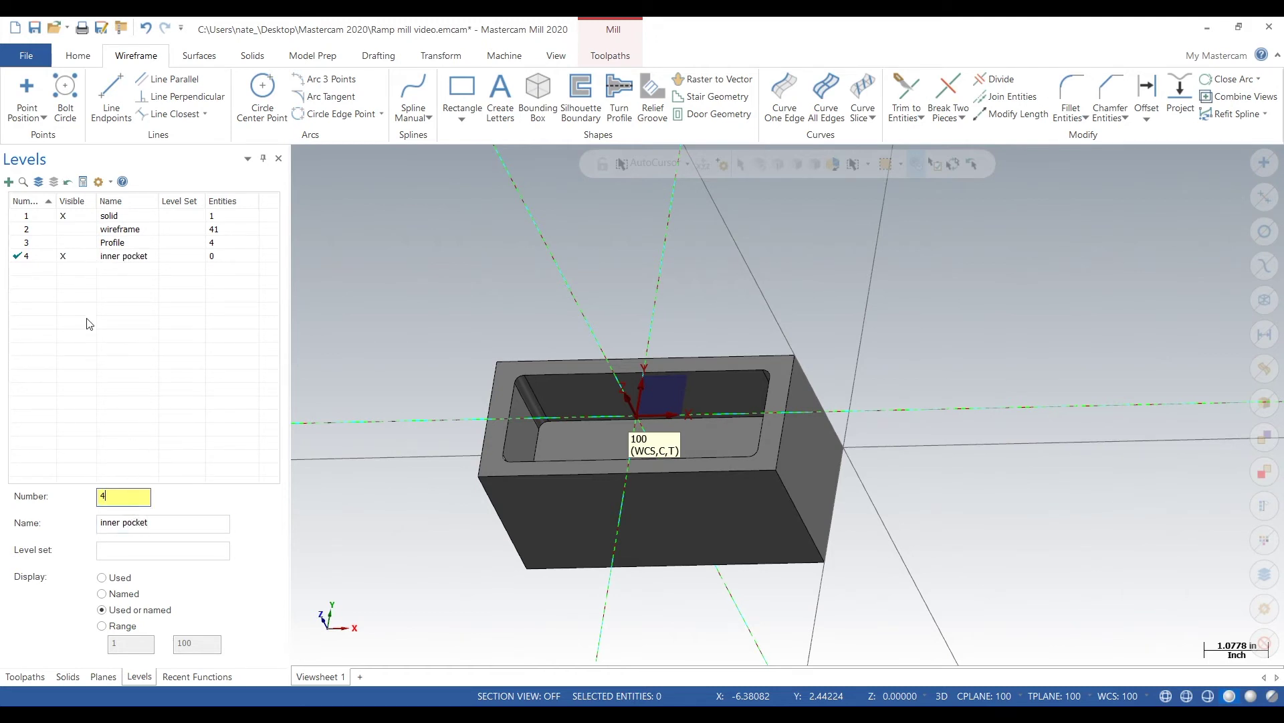
# Make the wireframe level active and visible, and hide the inner pocket and solid levels
pyautogui.click(74, 229)
pyautogui.click(28, 231)
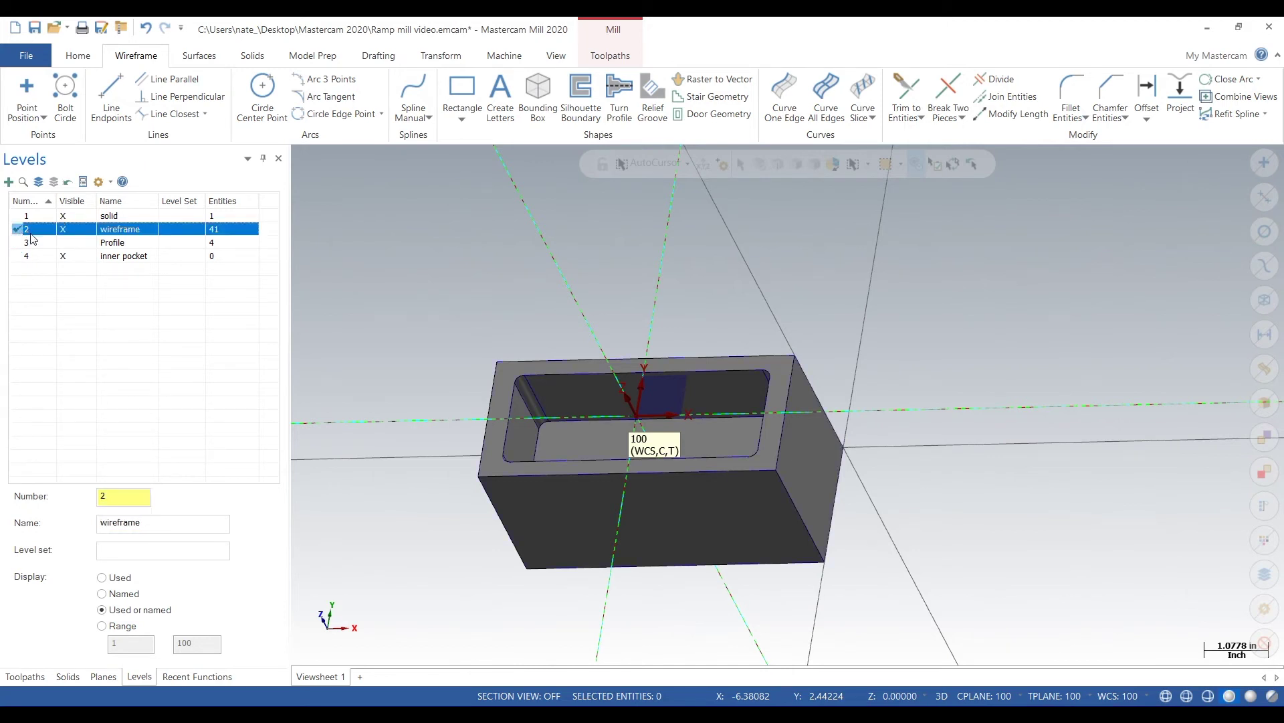
pyautogui.click(76, 258)
pyautogui.click(77, 216)
# Select the lines and corner arcs of the rounded rectangle around the pocket's top opening
pyautogui.scroll(2, 550, 409)
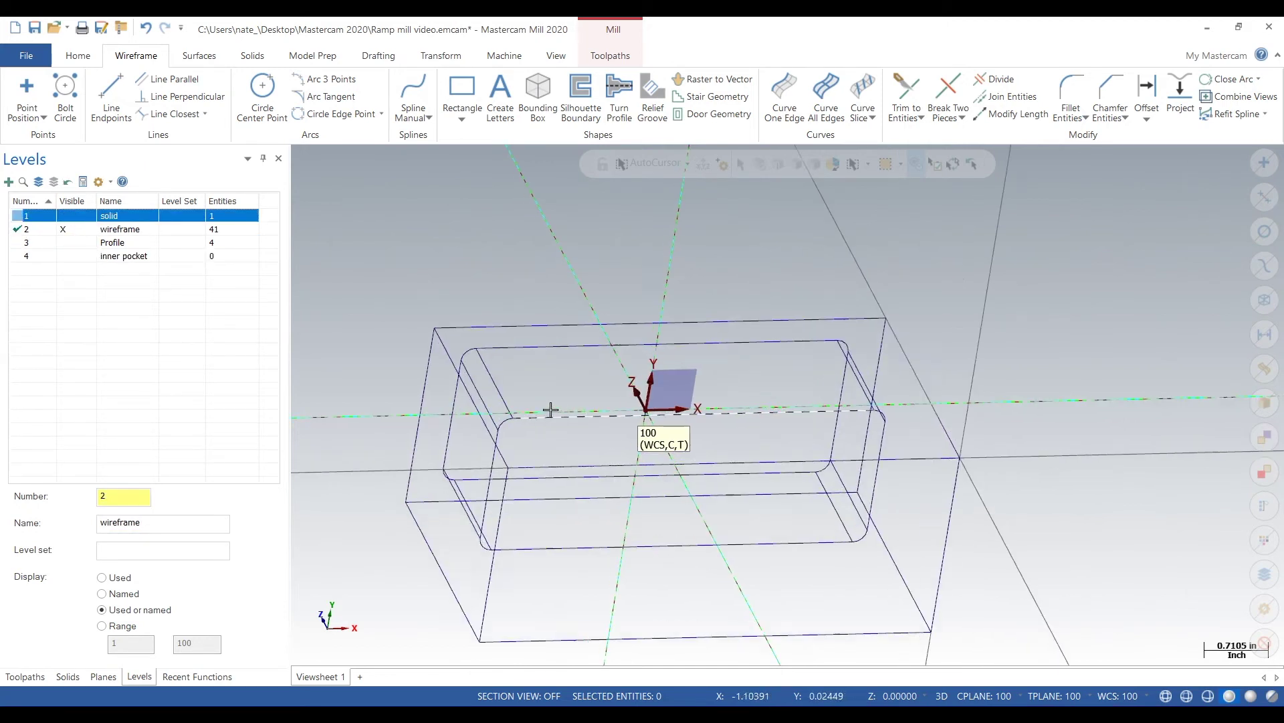
pyautogui.scroll(1, 551, 409)
pyautogui.click(493, 335)
pyautogui.click(449, 341)
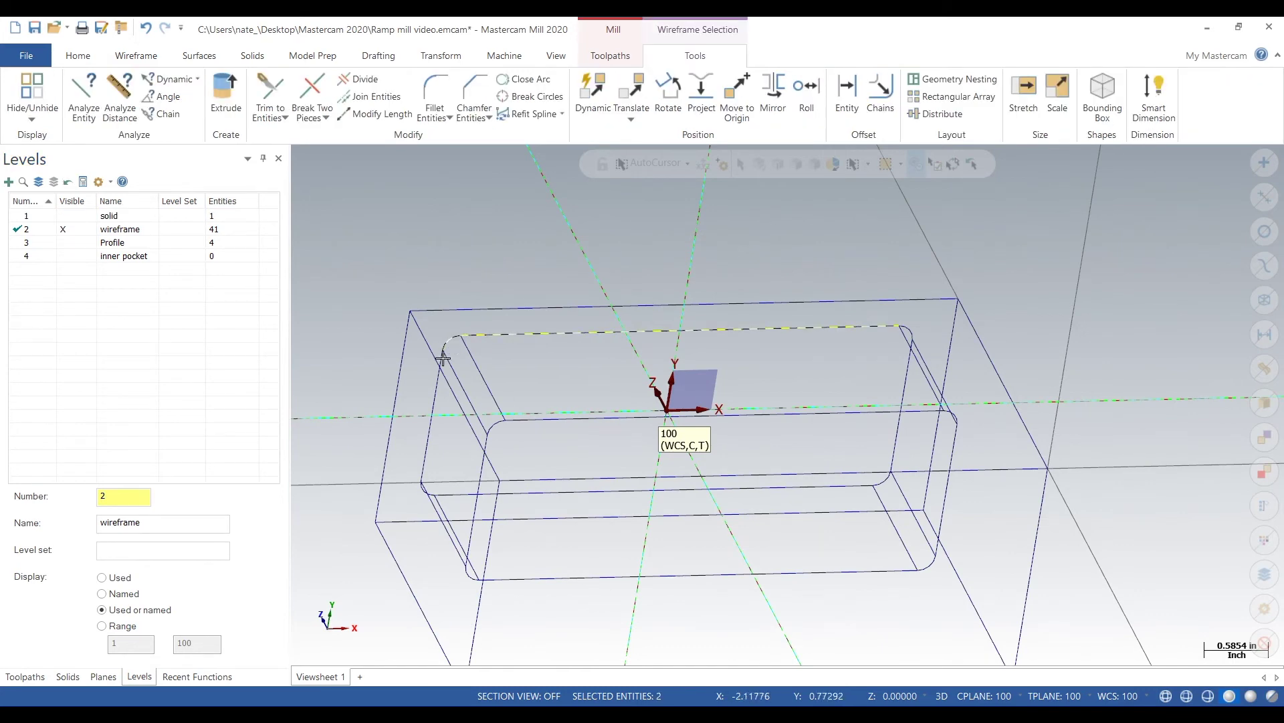
pyautogui.click(432, 402)
pyautogui.scroll(3, 431, 429)
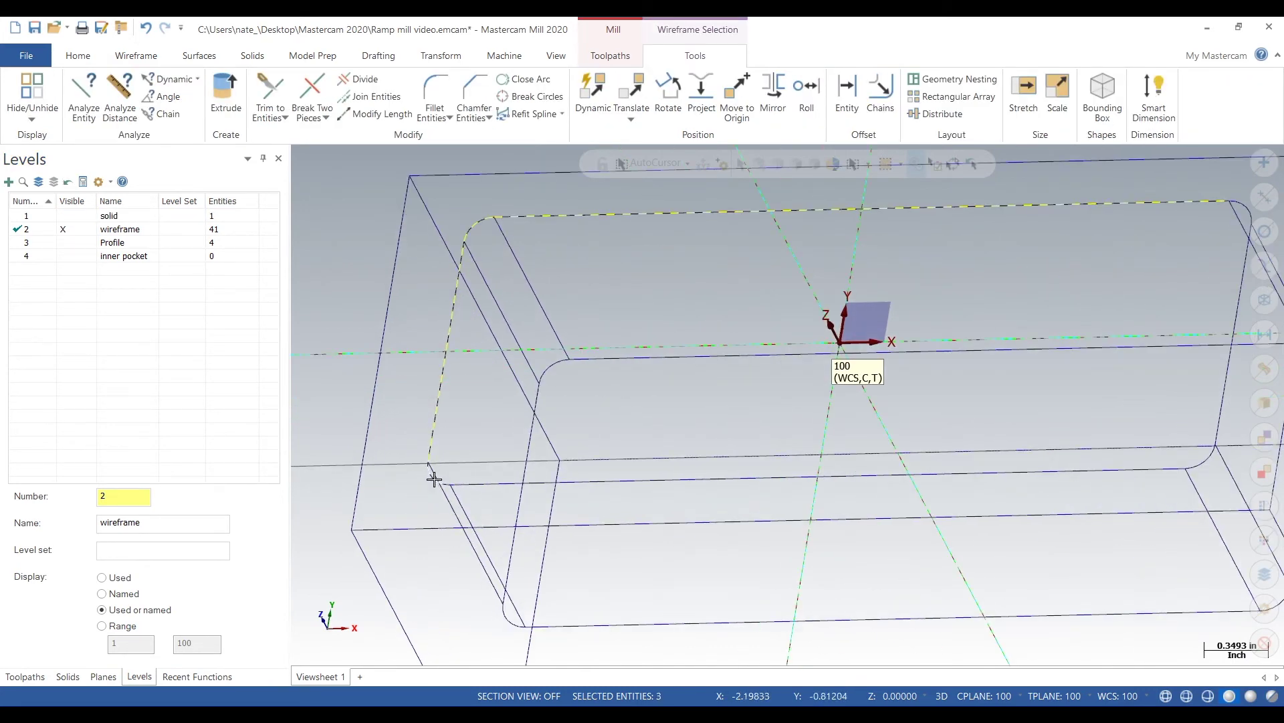
pyautogui.click(439, 480)
pyautogui.click(508, 482)
pyautogui.scroll(-1, 602, 478)
pyautogui.scroll(1, 1055, 467)
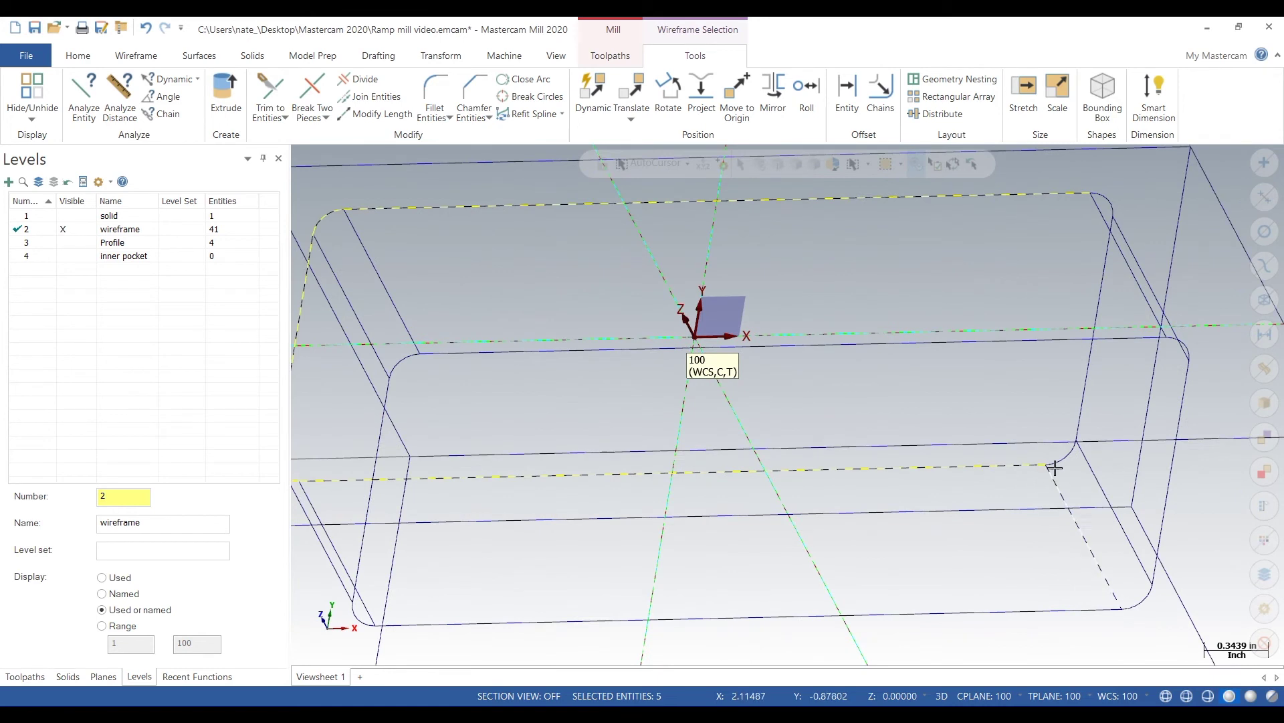
pyautogui.click(1059, 462)
pyautogui.click(1082, 402)
# Add the lines and corner arcs of the rounded rectangle around the pocket floor to the selection
pyautogui.click(1184, 408)
pyautogui.click(1192, 349)
pyautogui.click(797, 344)
pyautogui.click(396, 365)
pyautogui.click(375, 453)
pyautogui.scroll(2, 361, 589)
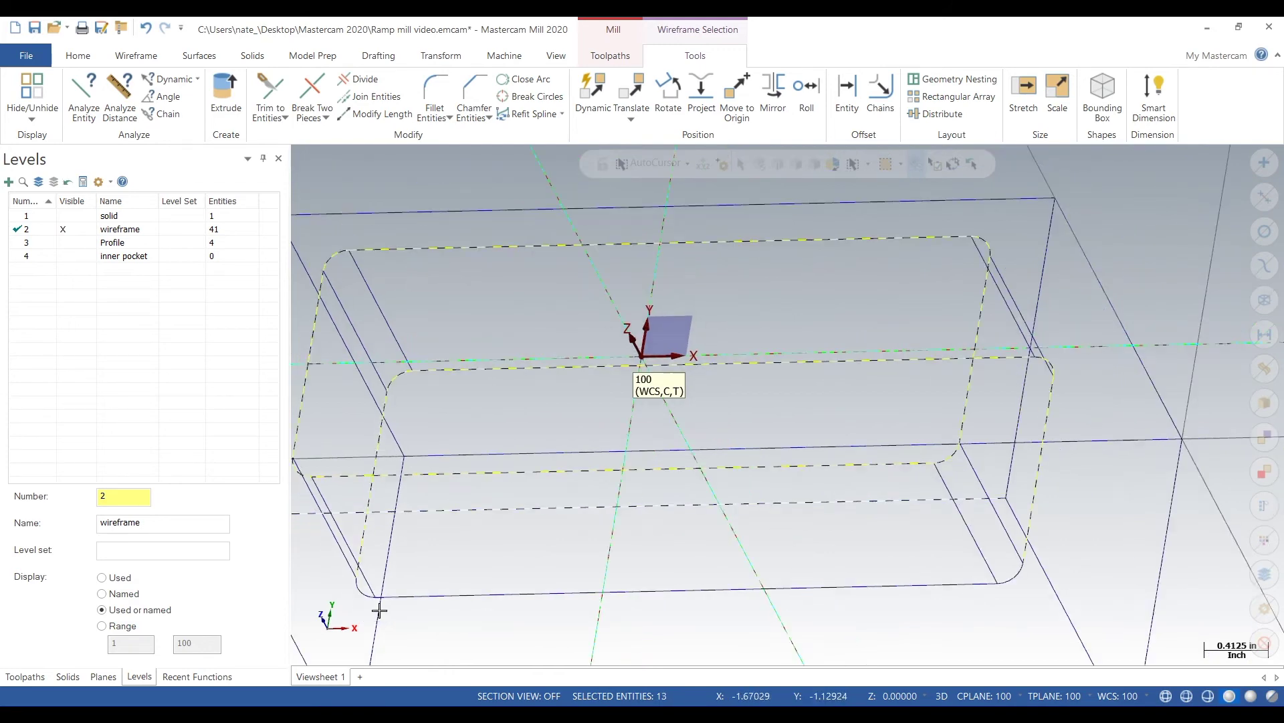
pyautogui.click(357, 581)
pyautogui.click(453, 585)
pyautogui.scroll(-3, 453, 575)
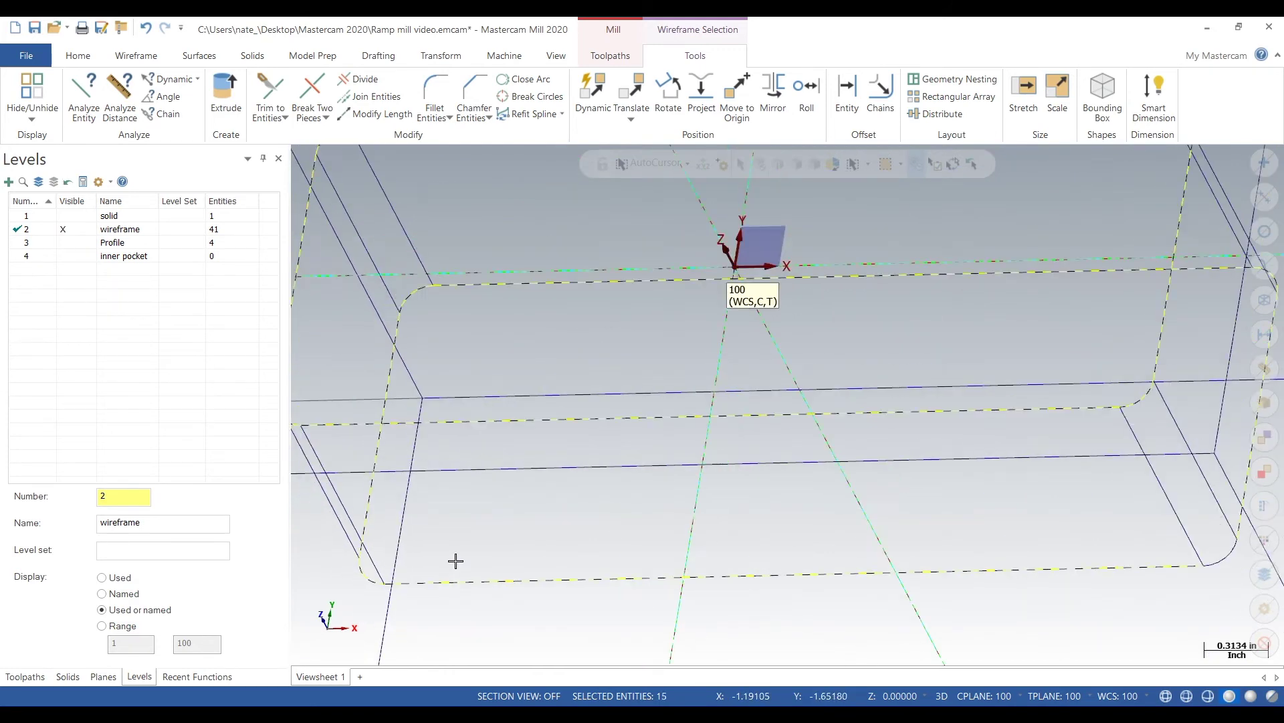
pyautogui.click(1101, 558)
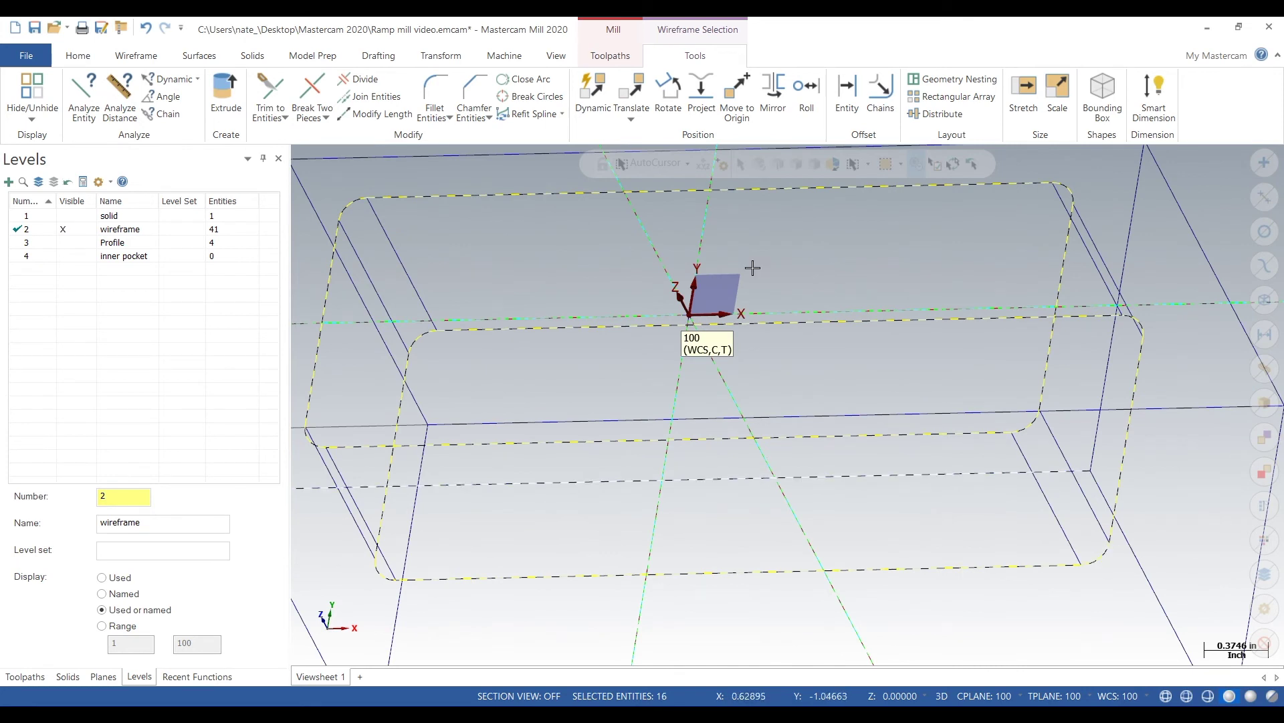
# Copy the selected pocket loops to level 4, inner pocket
pyautogui.scroll(-2, 905, 365)
pyautogui.scroll(-2, 905, 364)
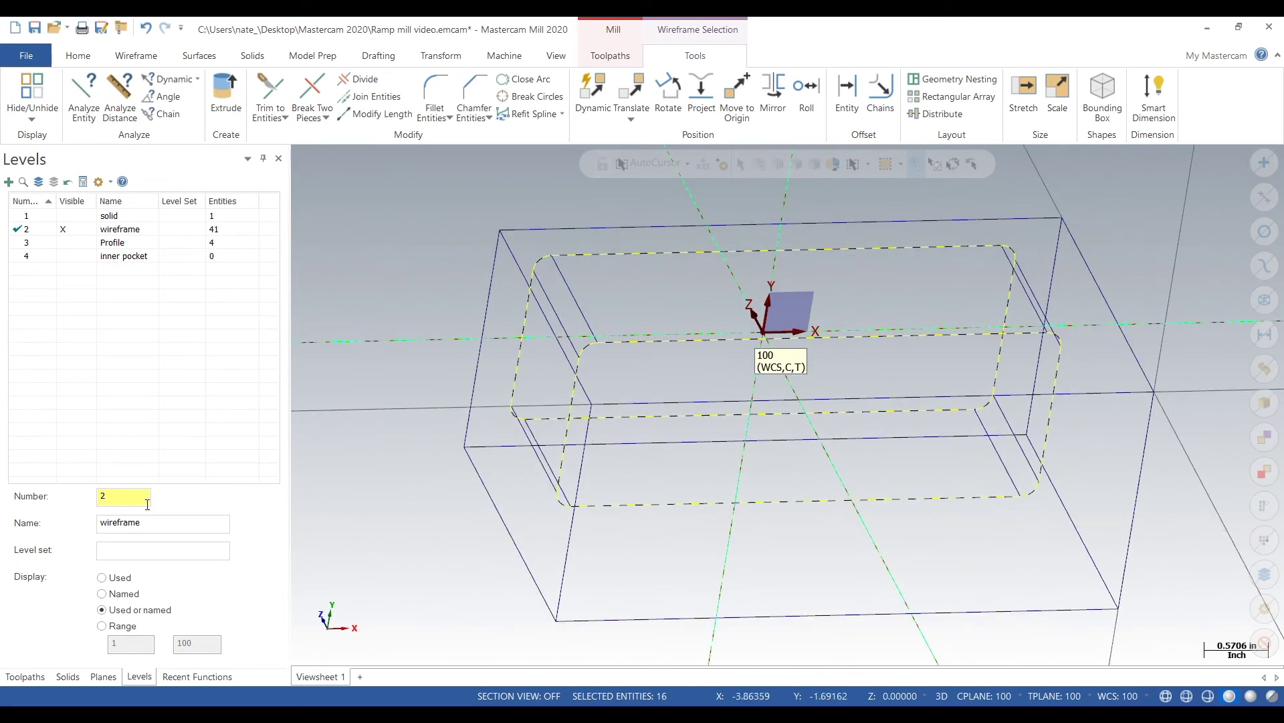
pyautogui.rightClick(396, 284)
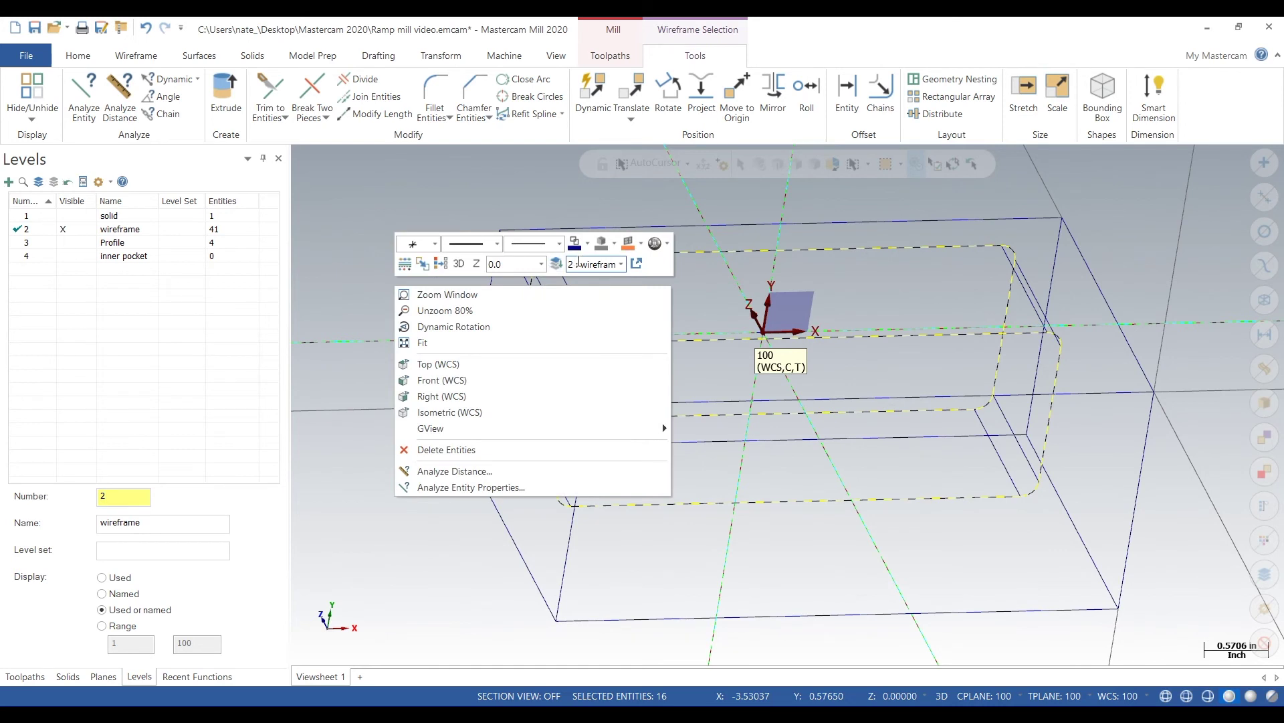
pyautogui.click(555, 265)
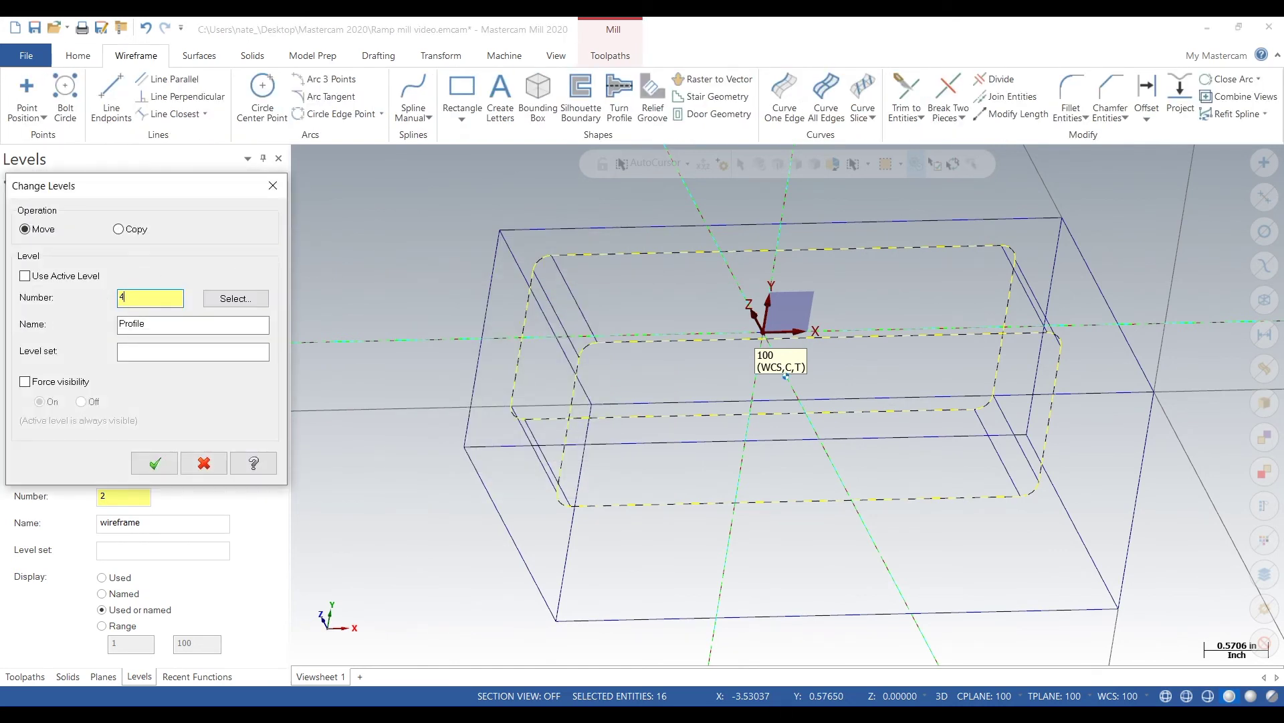
pyautogui.press('Tab')
pyautogui.click(120, 229)
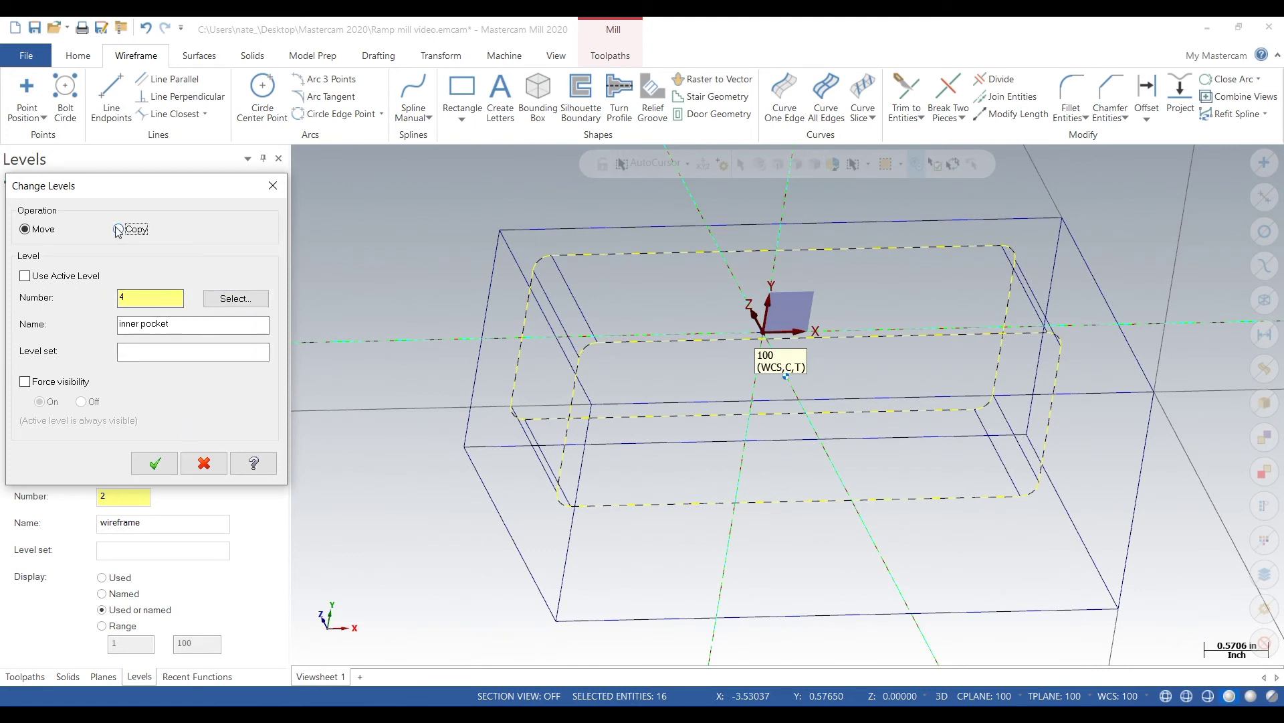
pyautogui.click(156, 464)
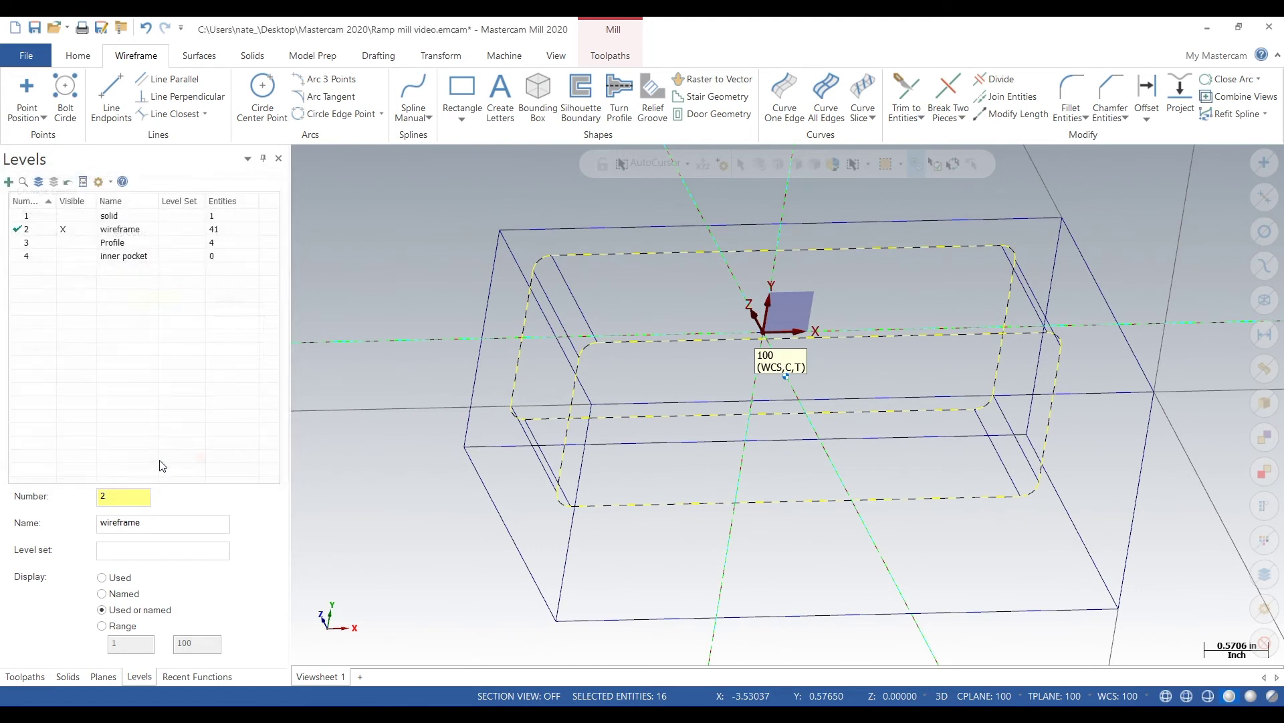
# Make the inner pocket level active and hide wireframe to check the copied loops by themselves
pyautogui.click(58, 255)
pyautogui.click(78, 231)
pyautogui.scroll(-5, 388, 332)
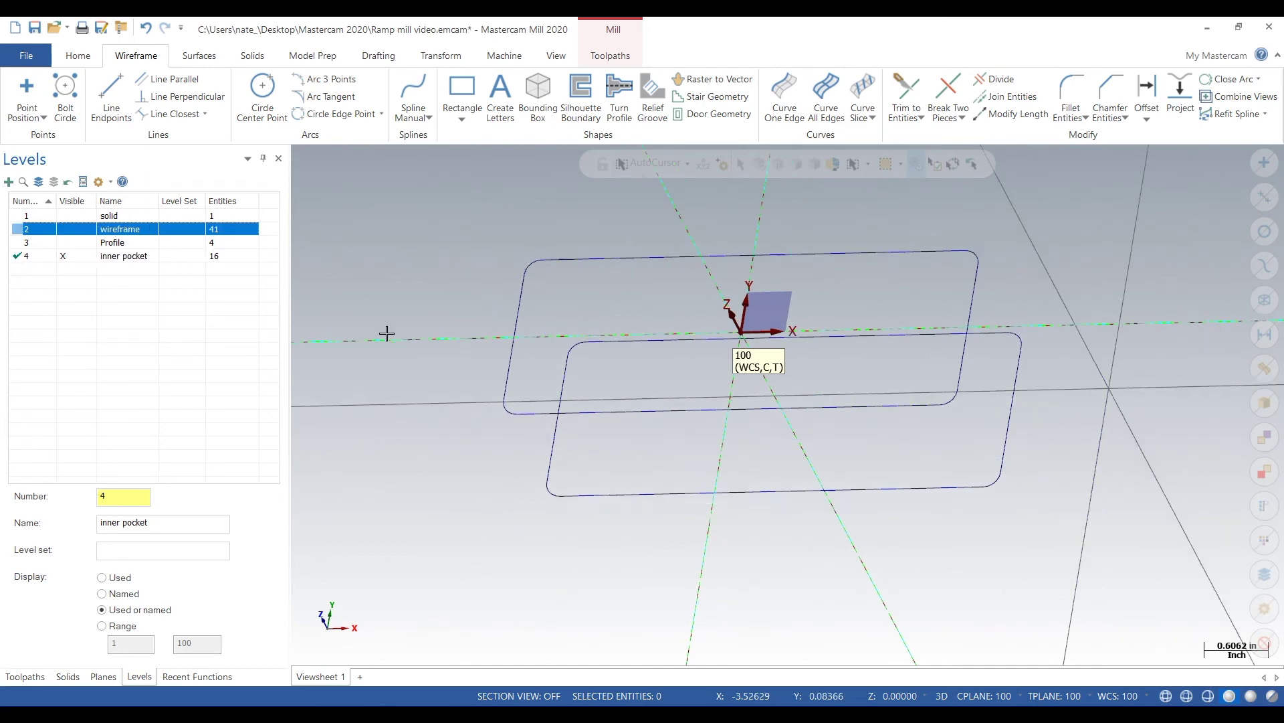
pyautogui.moveTo(538, 395); pyautogui.dragTo(476, 367, button='middle')
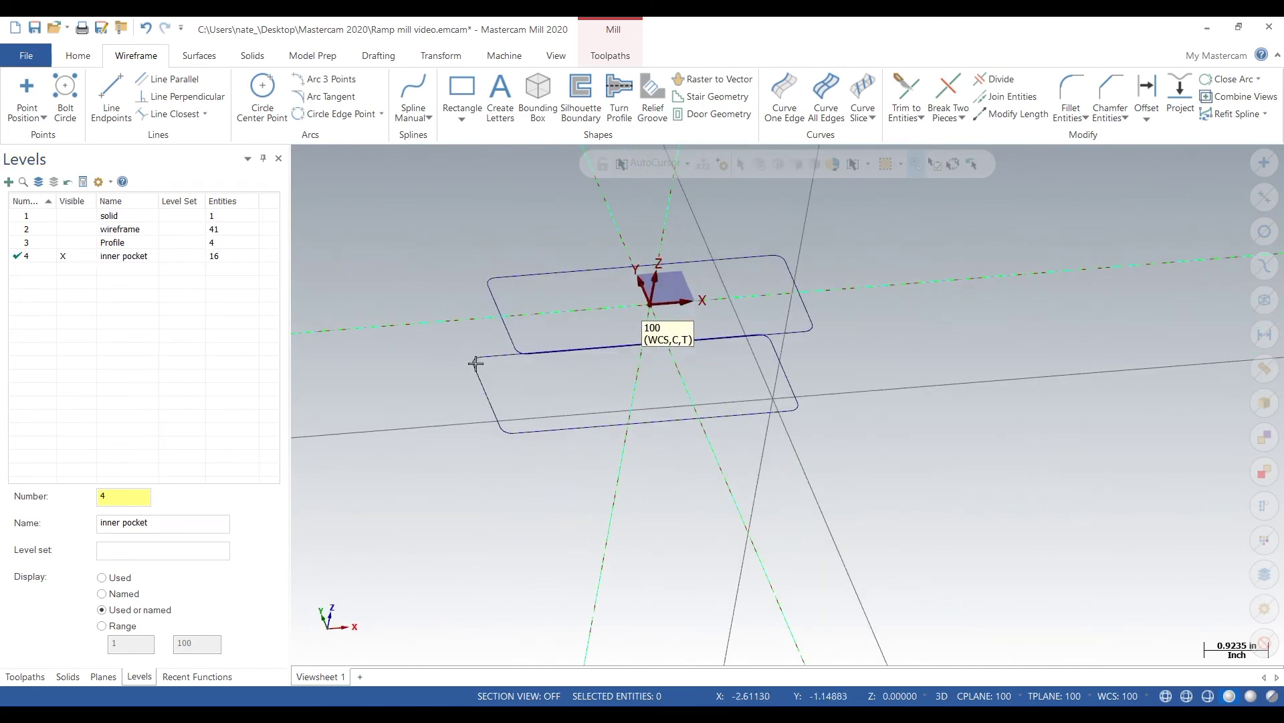
# Show the solid with the pocket loops for comparison, and make solid the active level with inner pocket hidden
pyautogui.click(86, 222)
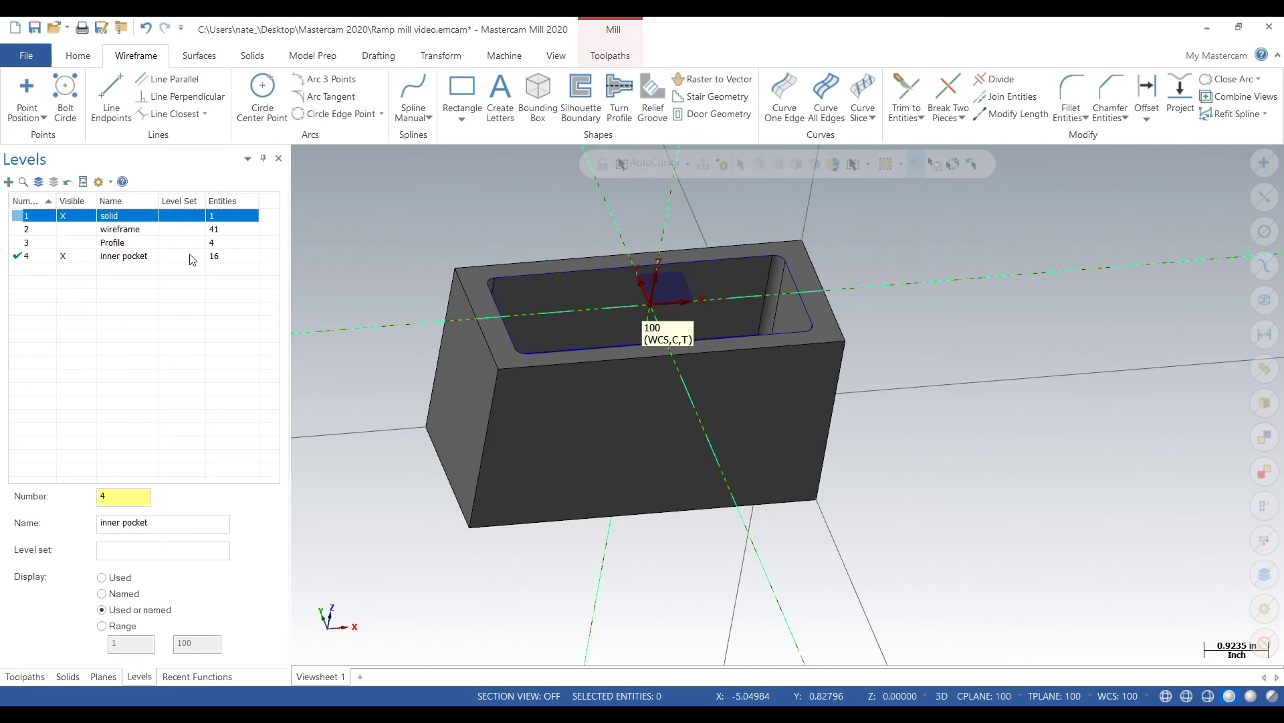
pyautogui.moveTo(355, 289); pyautogui.dragTo(126, 266, button='middle')
pyautogui.click(51, 218)
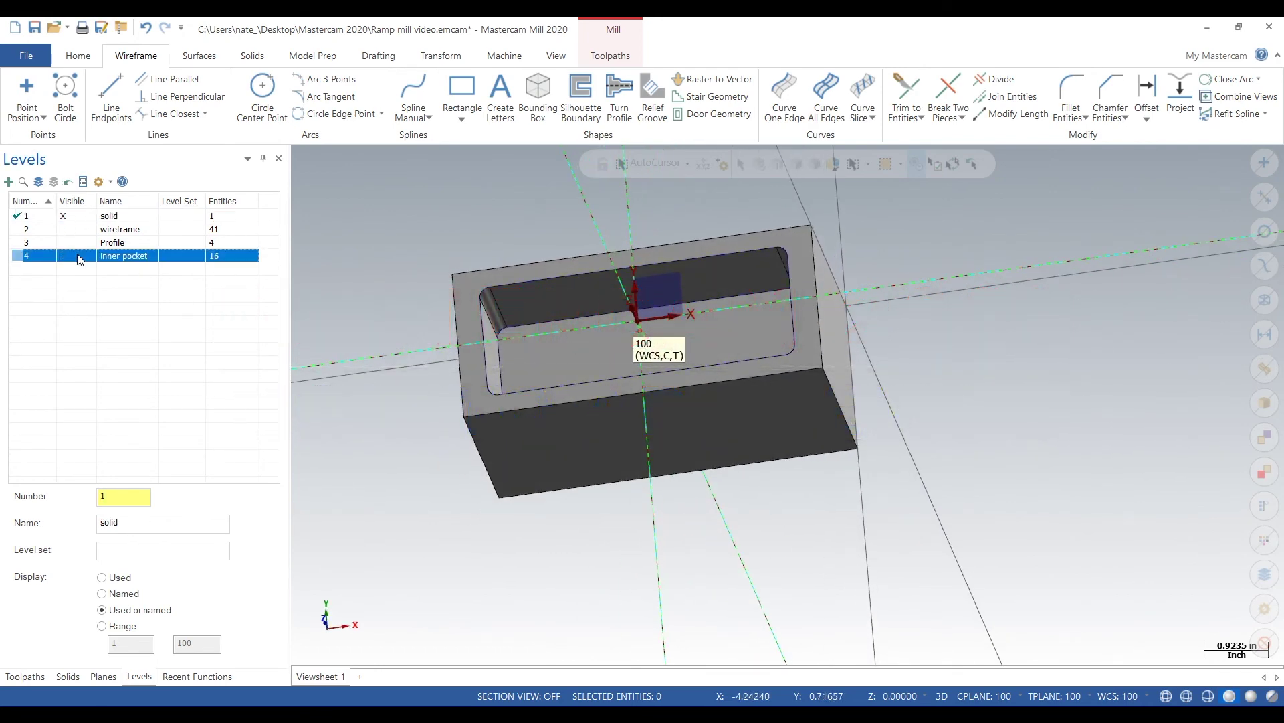
pyautogui.moveTo(767, 526); pyautogui.dragTo(566, 248, button='middle')
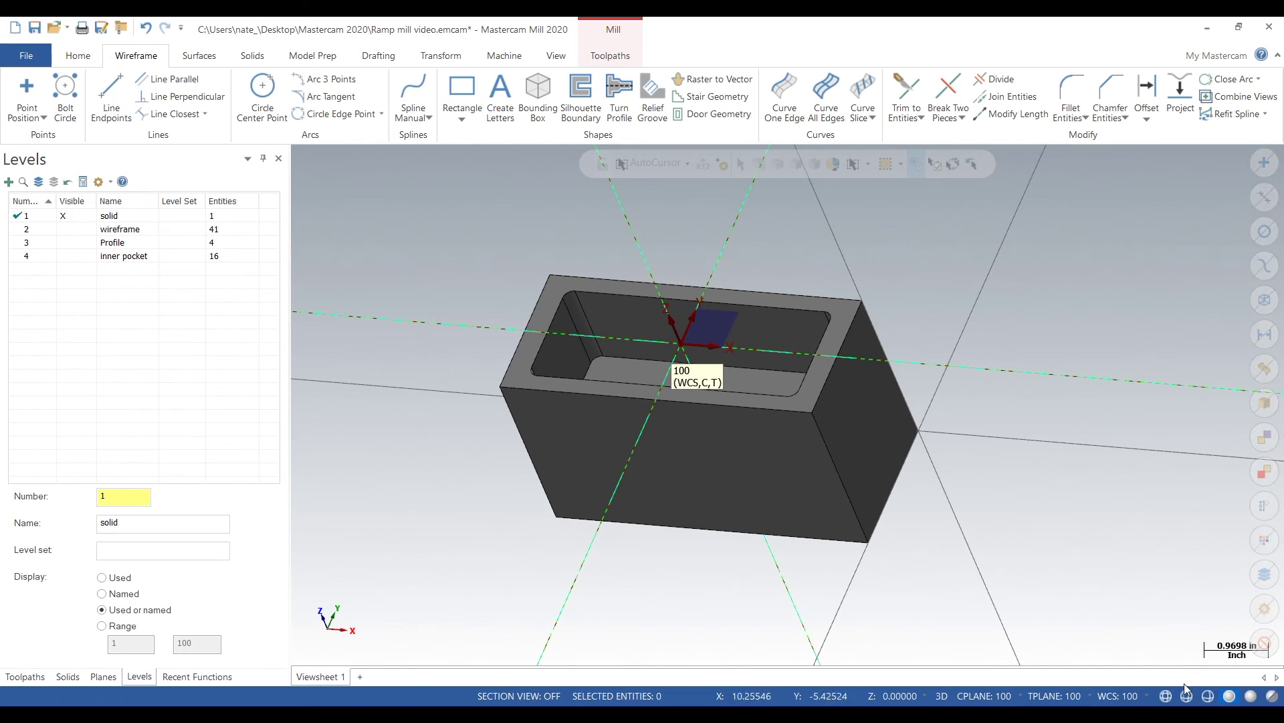
# Review the wireframe level and the Profile level one at a time, hiding the other levels
pyautogui.click(50, 229)
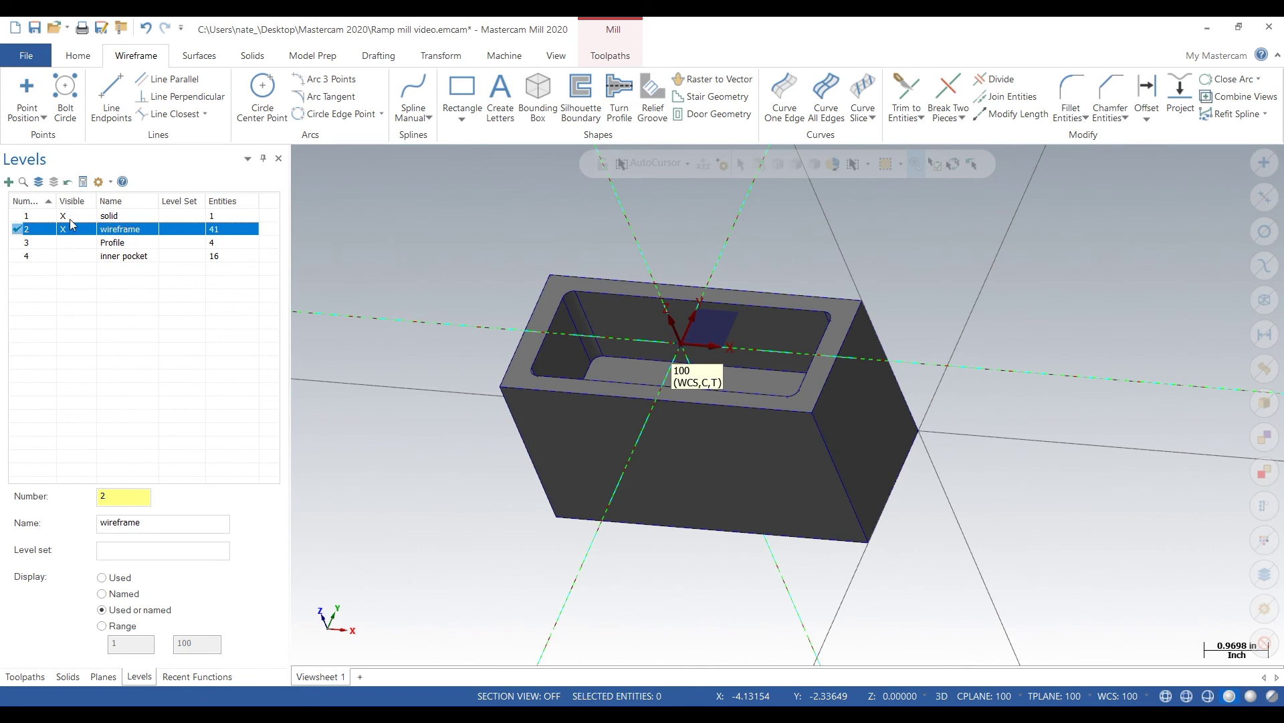
pyautogui.click(67, 218)
pyautogui.click(48, 242)
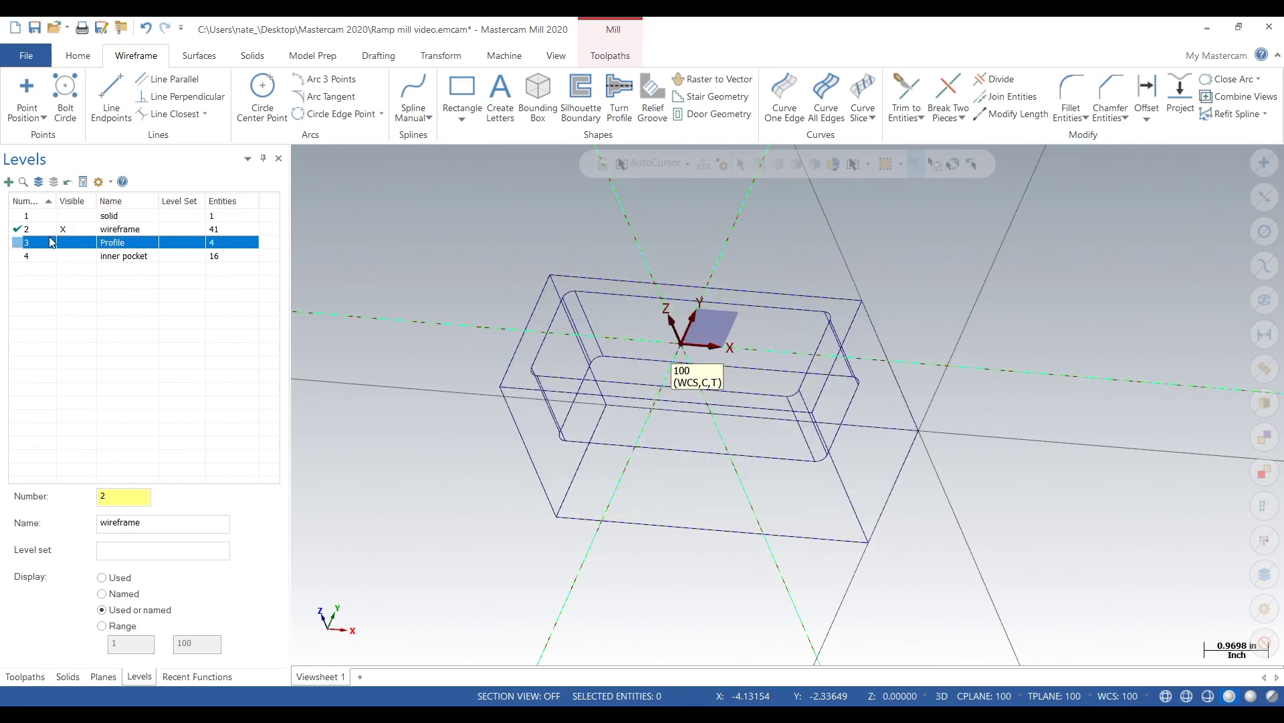
pyautogui.click(70, 230)
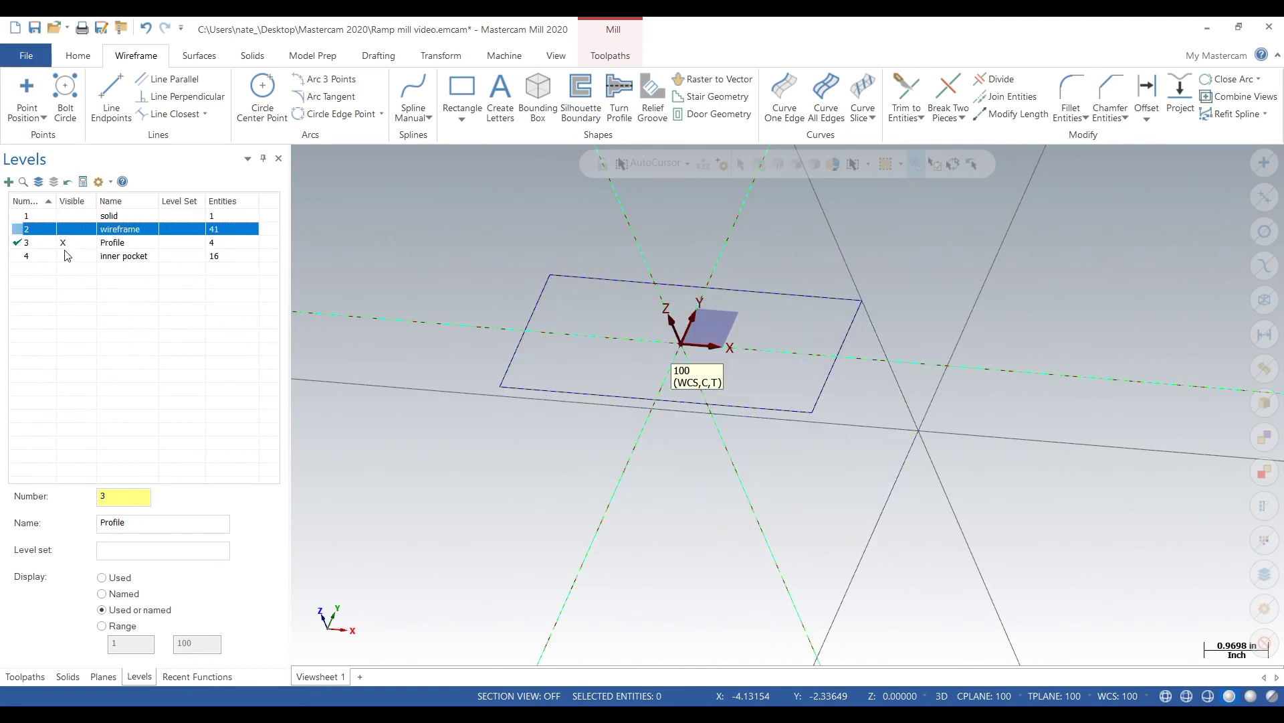